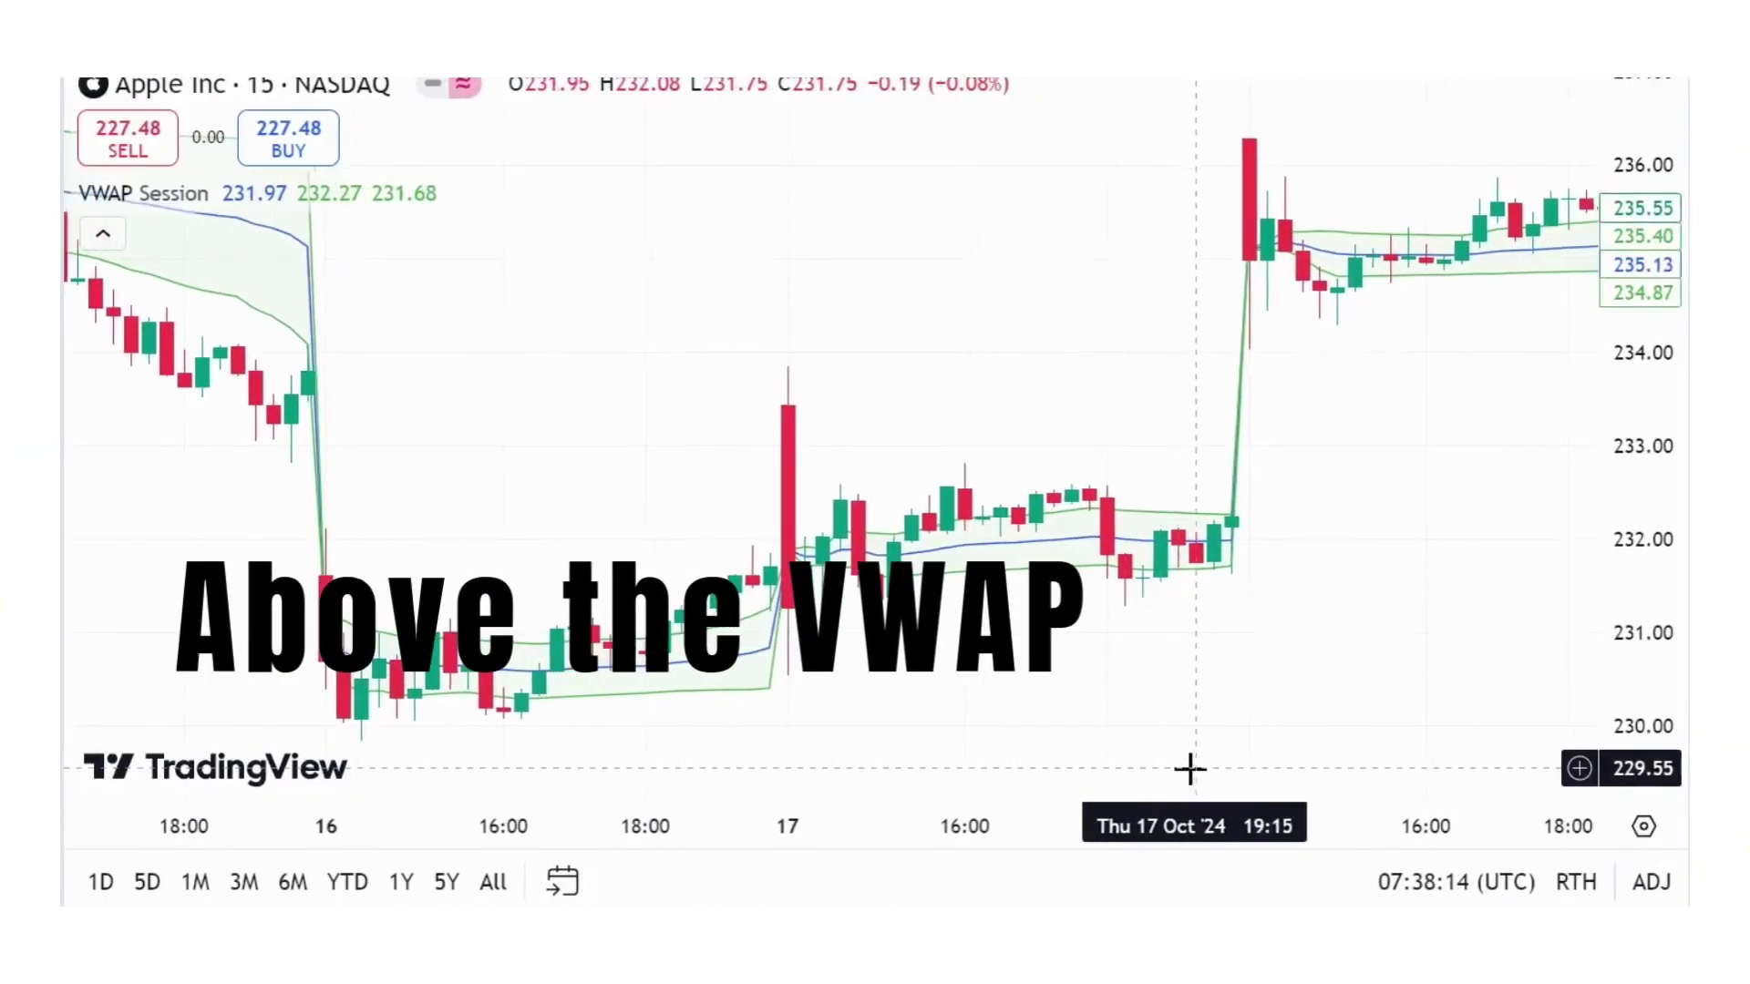
Add NVDA (NVIDIA CORP) as the bot's symbol and advance to the Entry/Exit step
scroll(1189, 770, "right", 5)
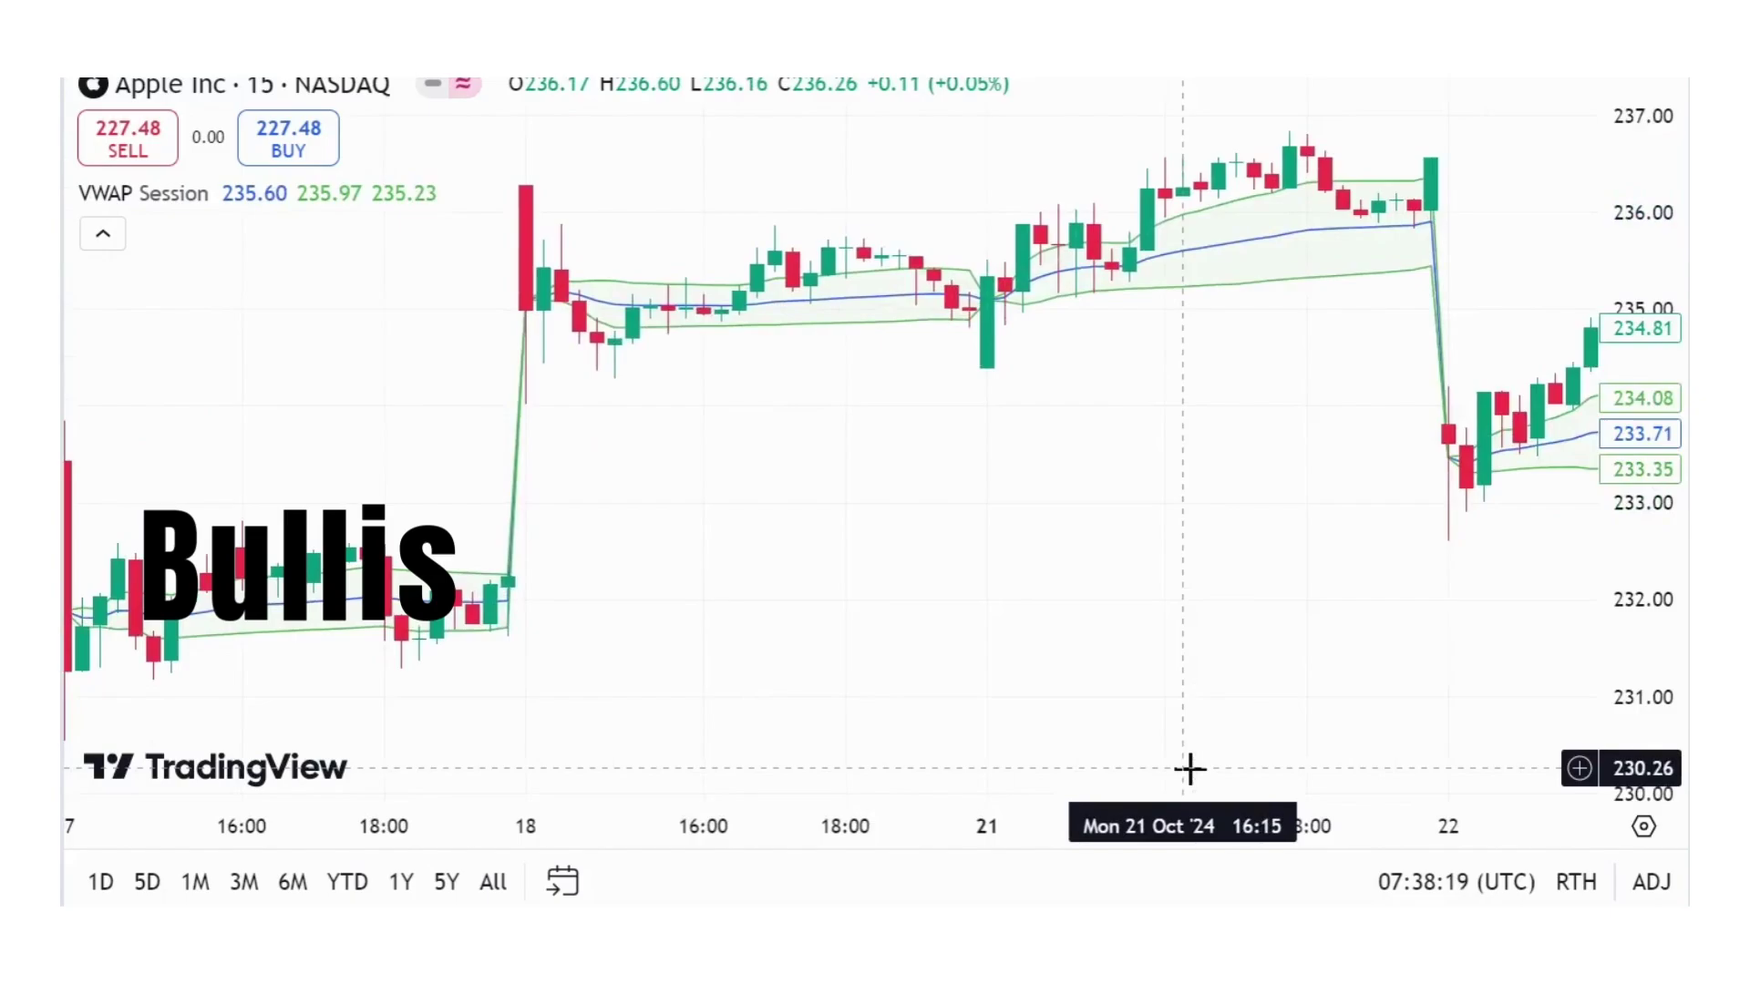
scroll(1190, 770, "right", 10)
scroll(1189, 770, "right", 2)
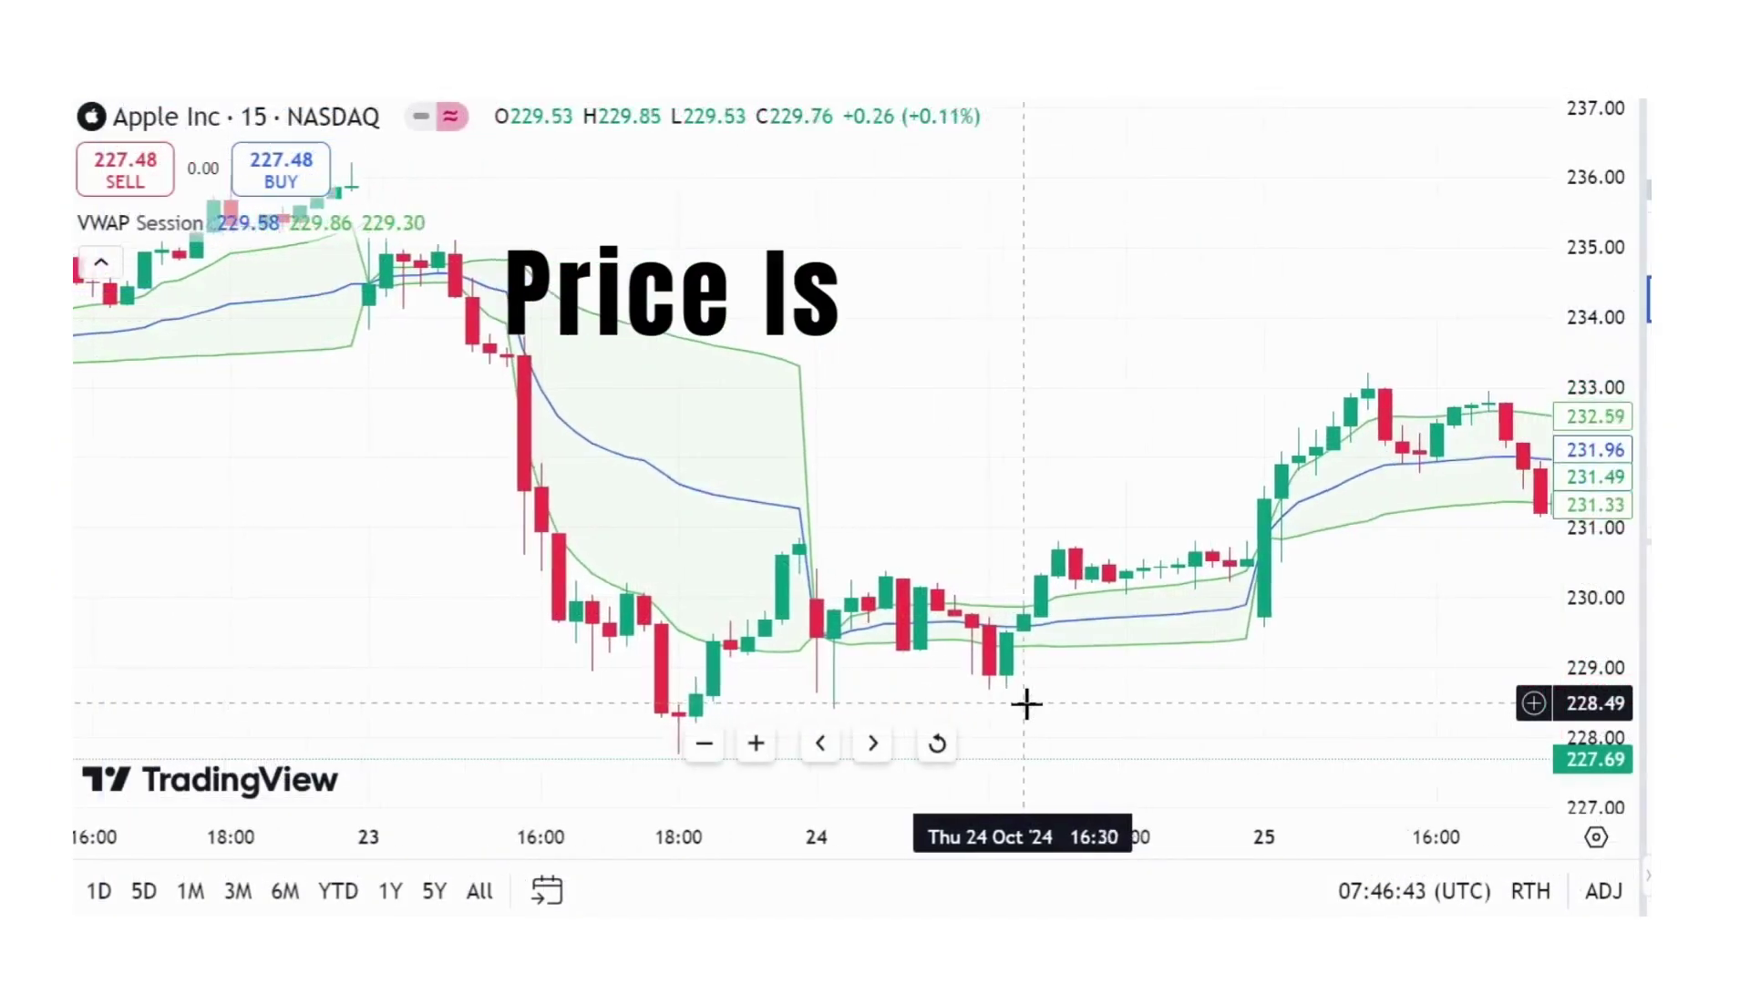
scroll(1026, 704, "right", 3)
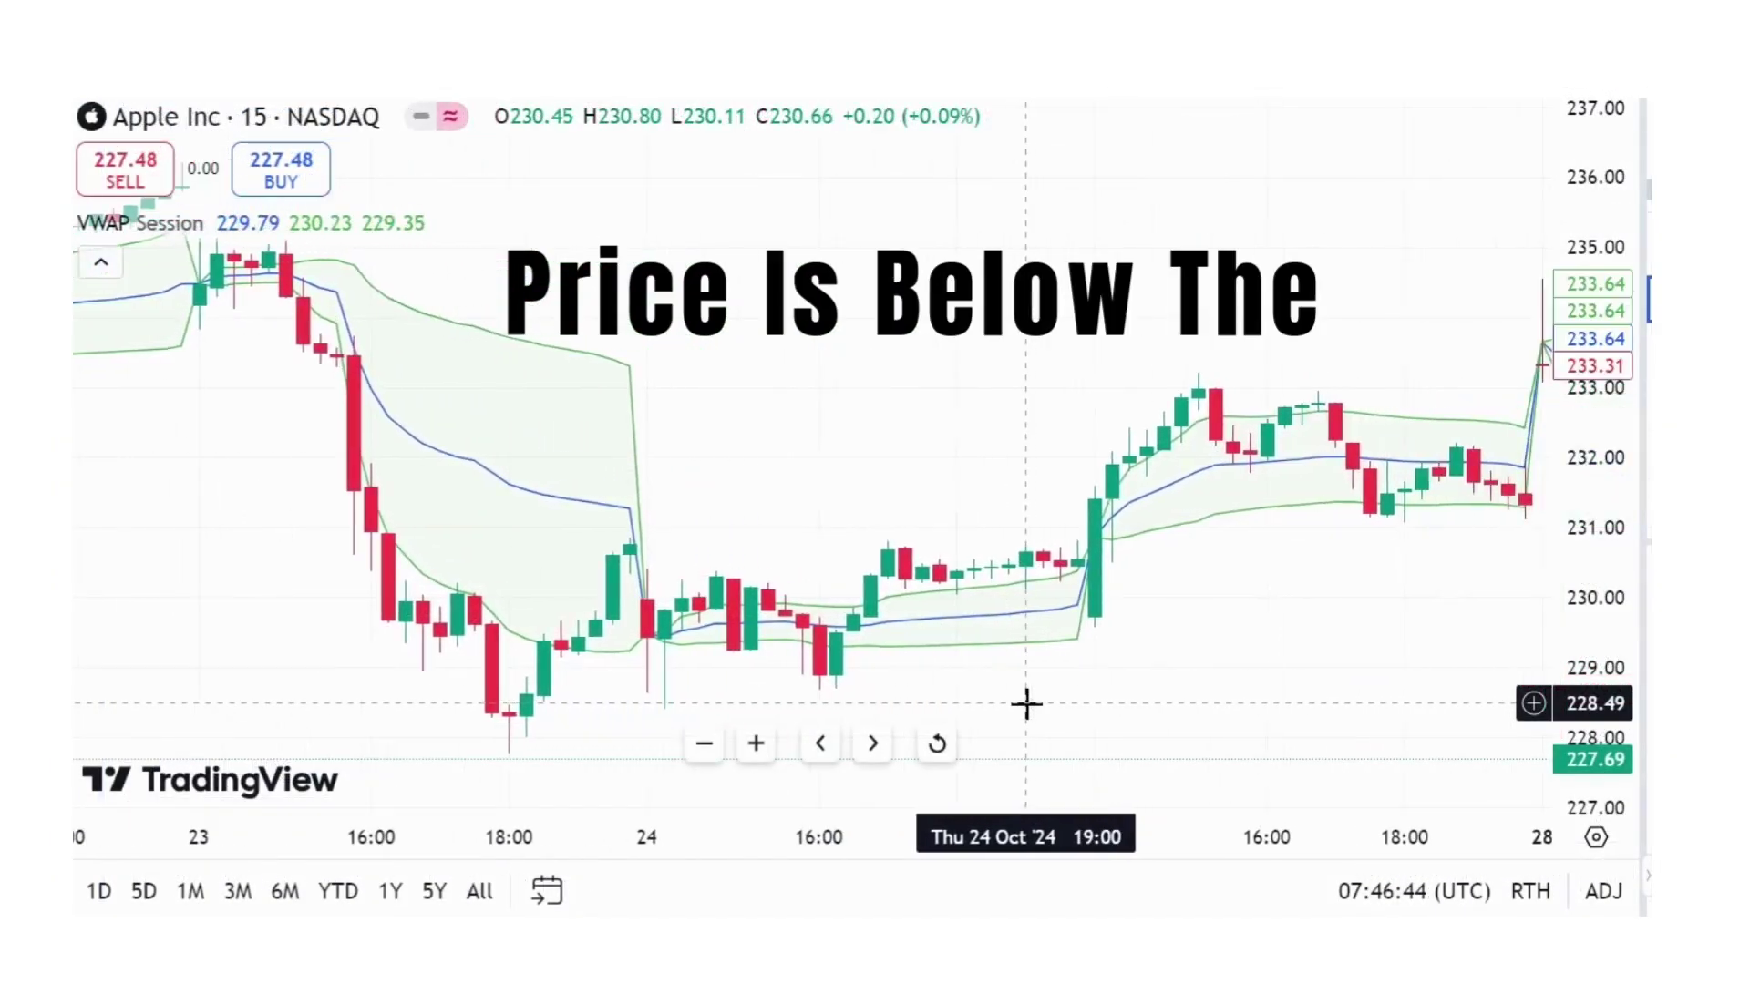
scroll(1026, 703, "right", 10)
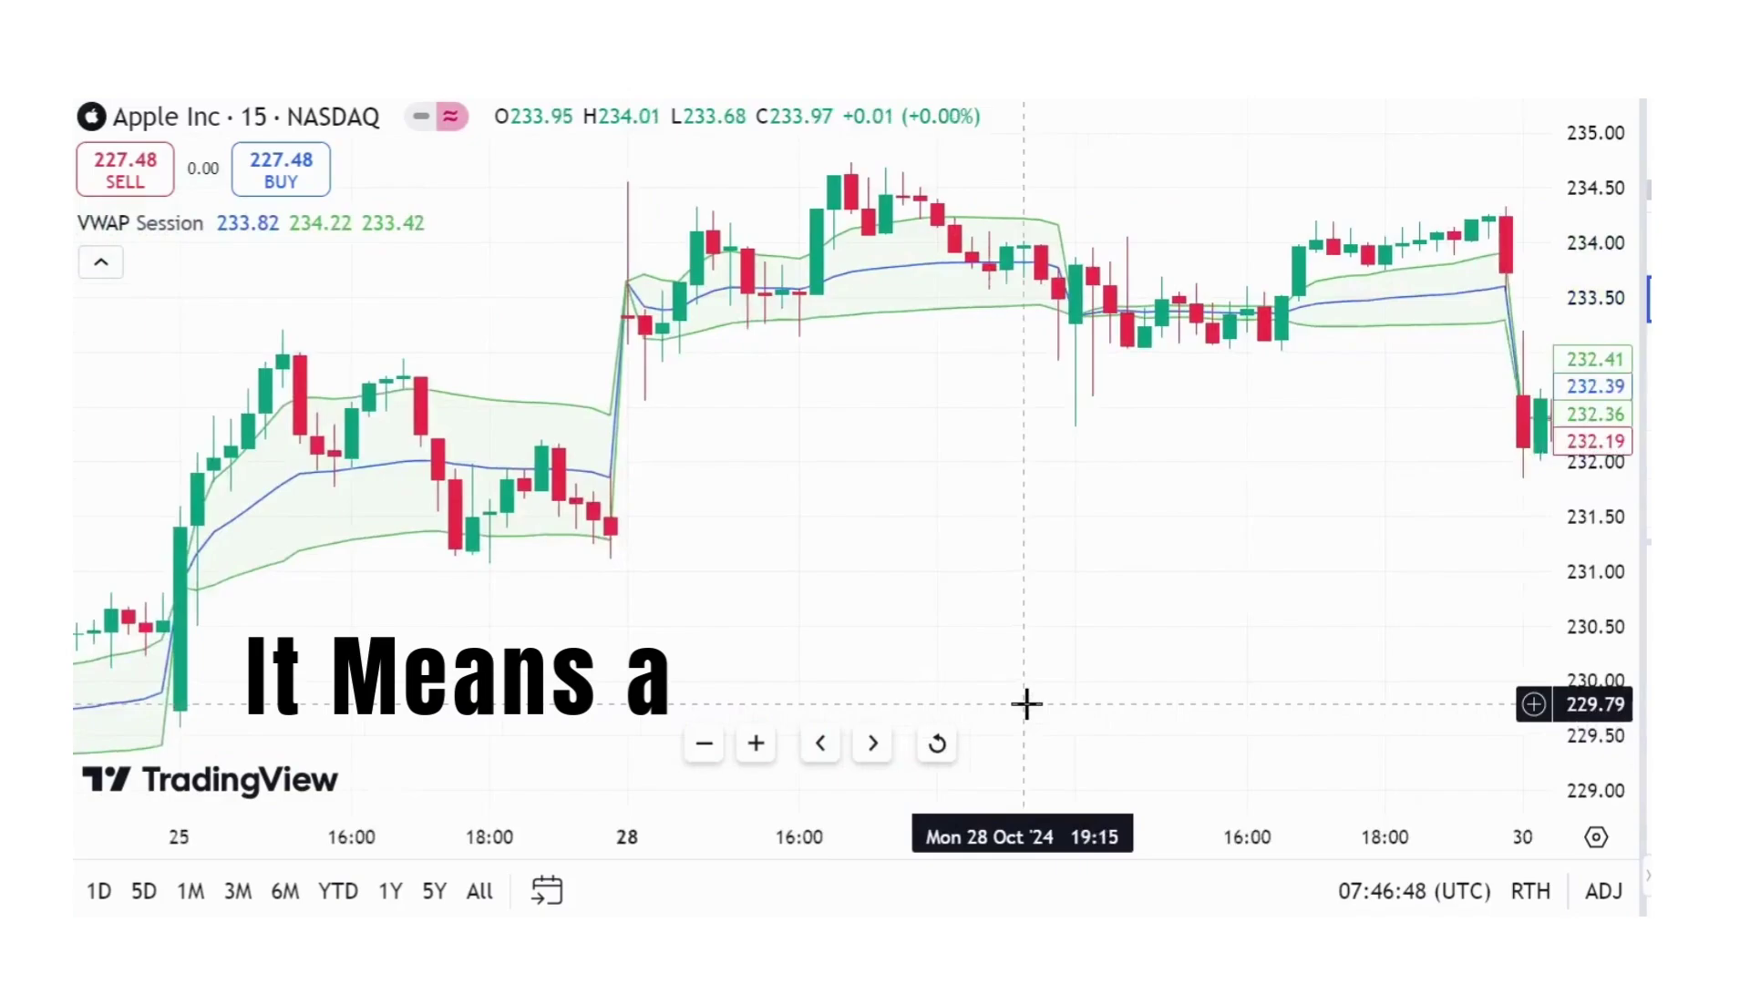
scroll(1026, 704, "right", 5)
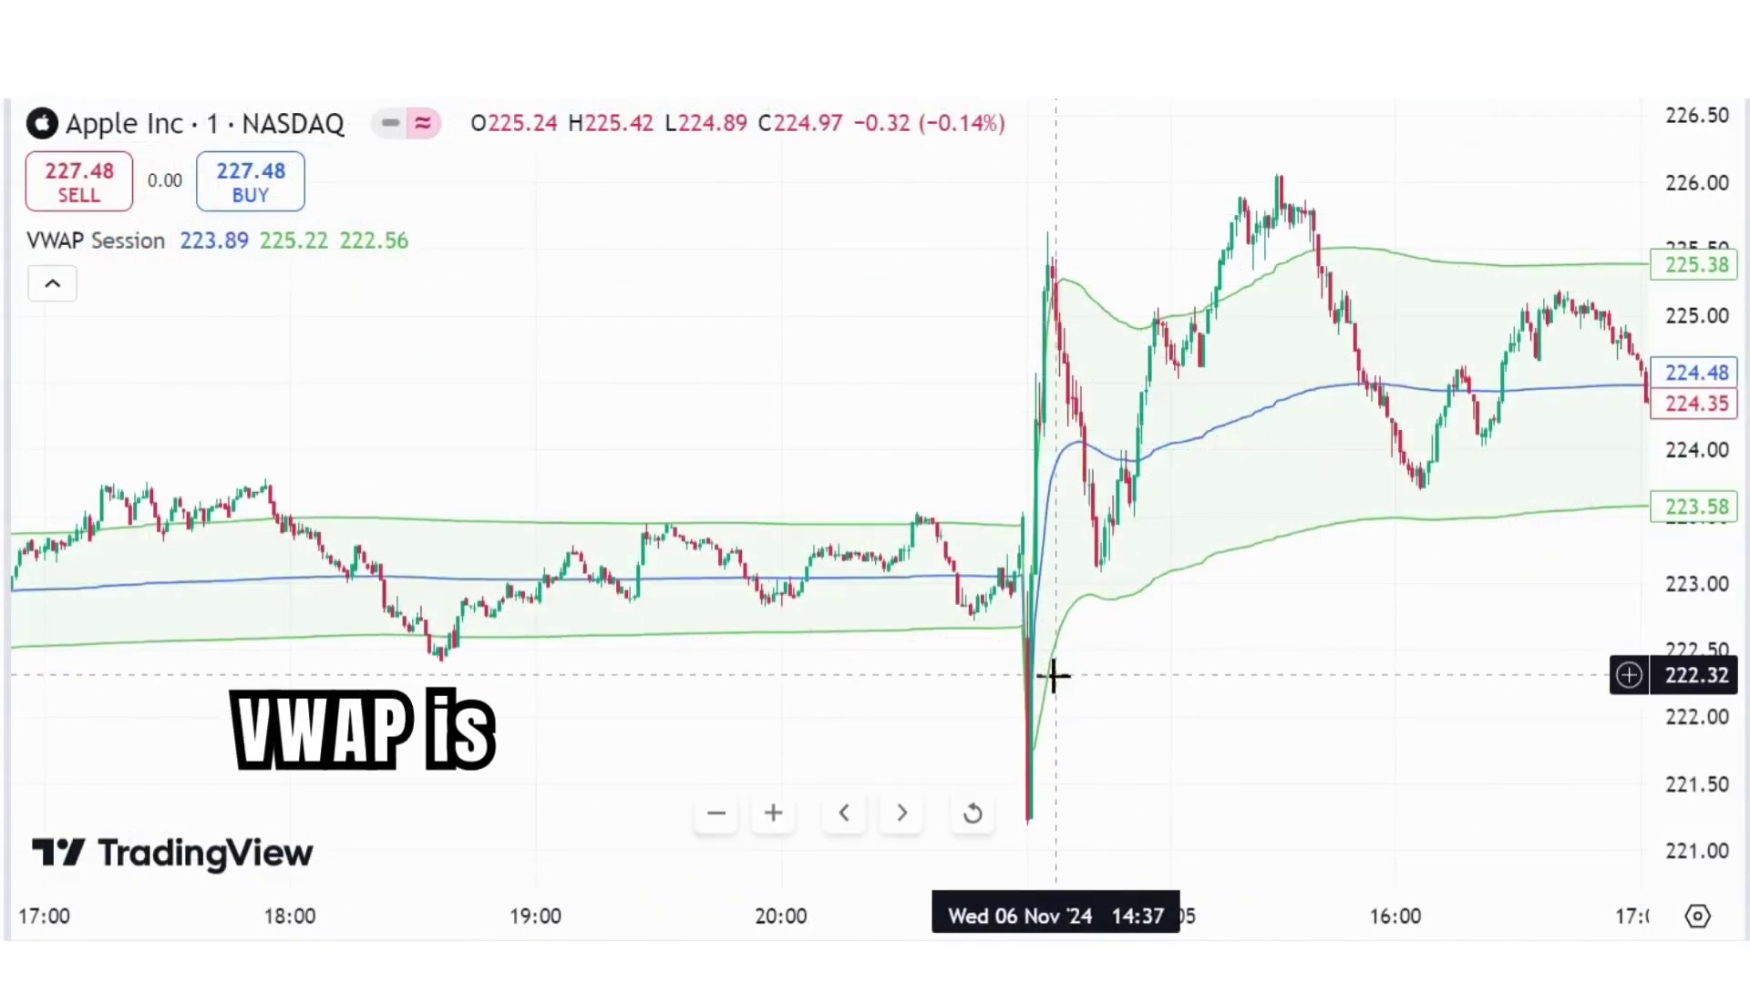
scroll(1051, 674, "right", 5)
scroll(1052, 675, "right", 10)
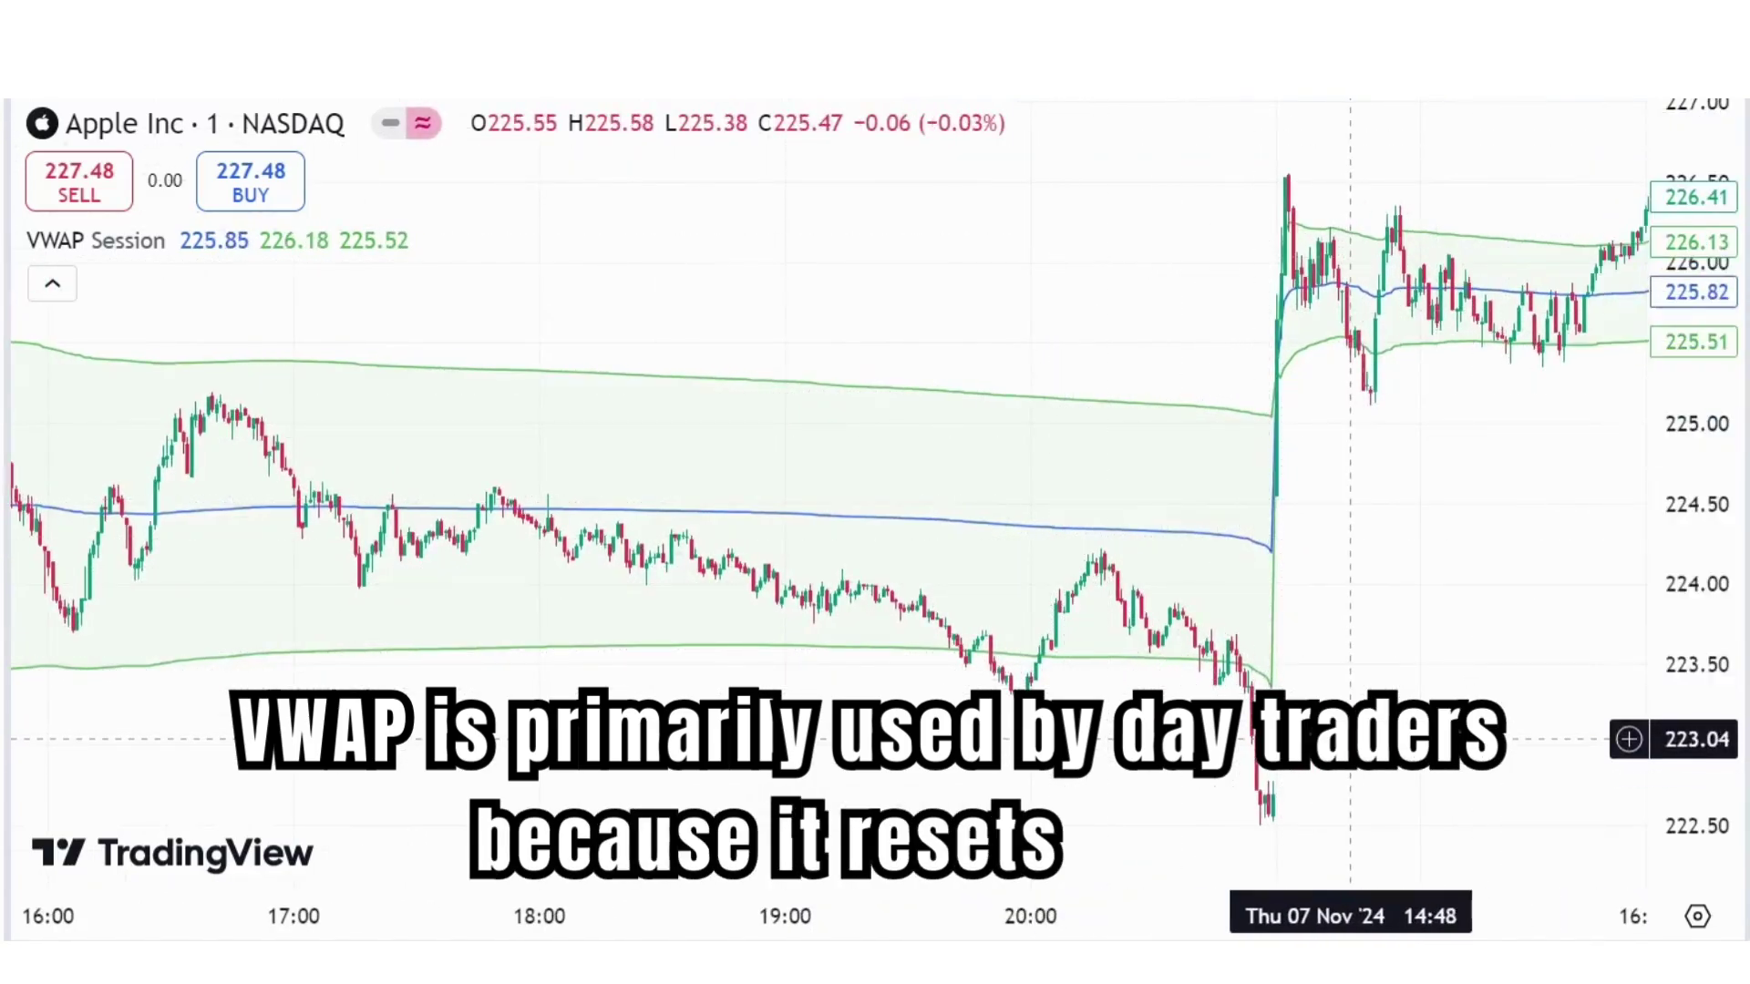
scroll(1349, 739, "right", 3)
scroll(1350, 739, "right", 5)
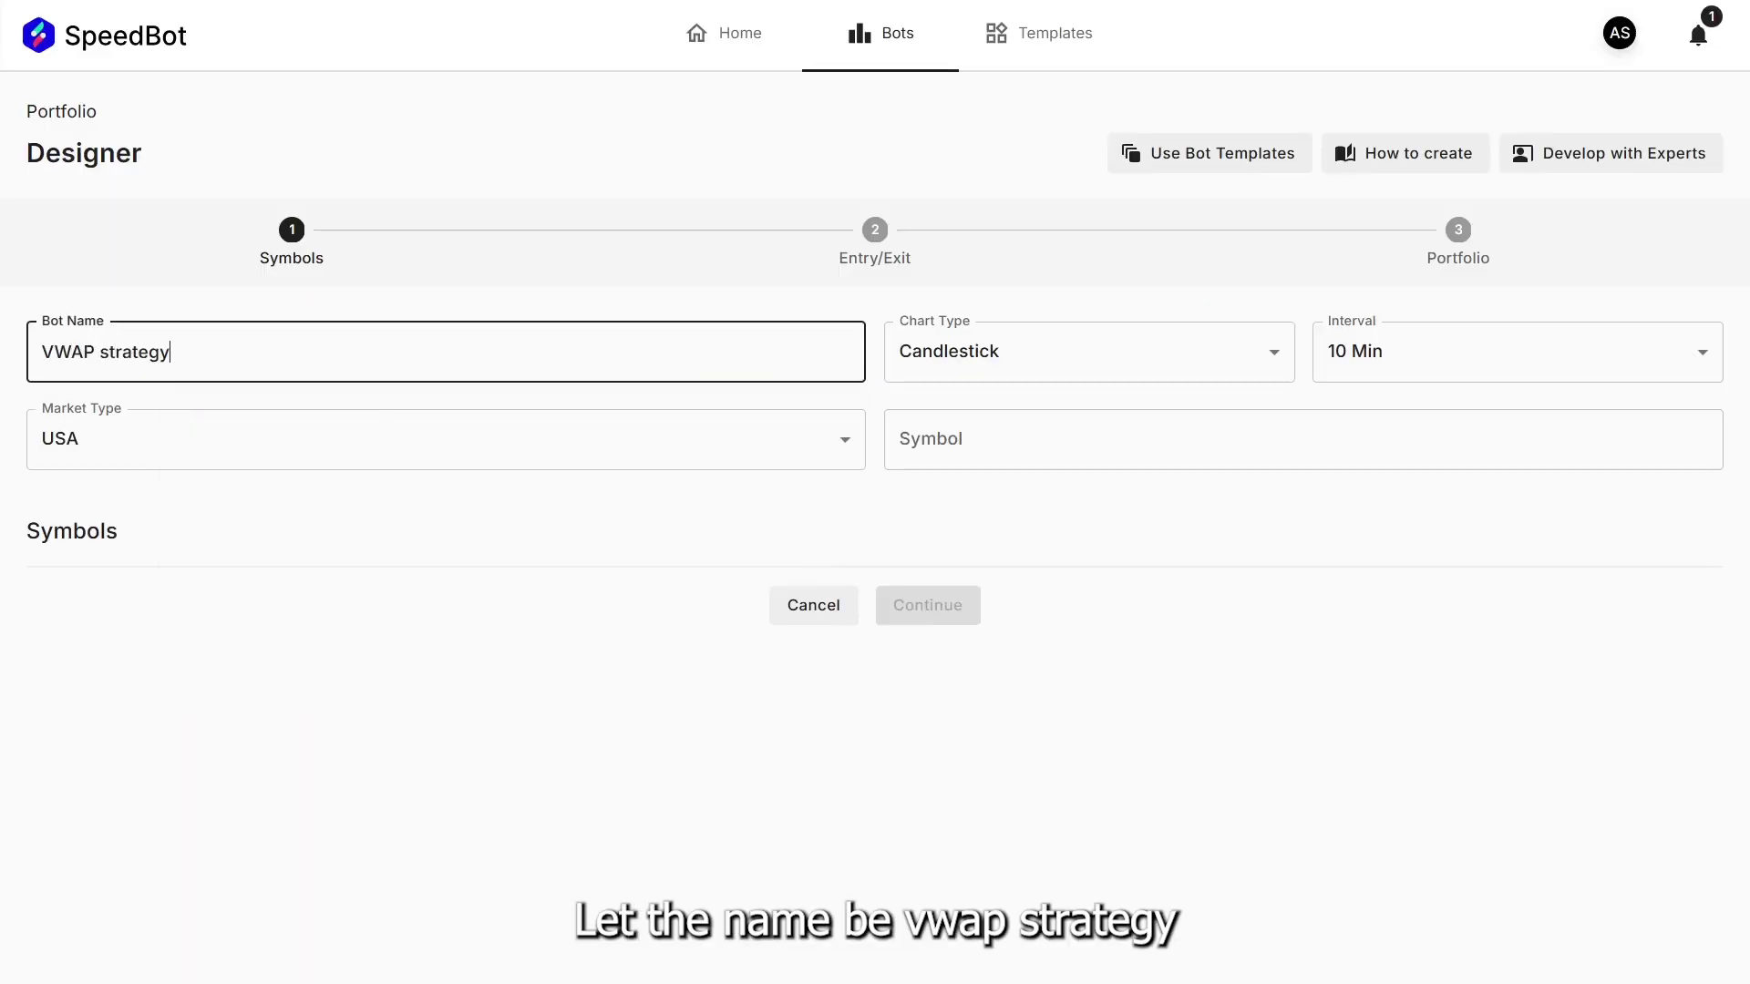
left_click(961, 437)
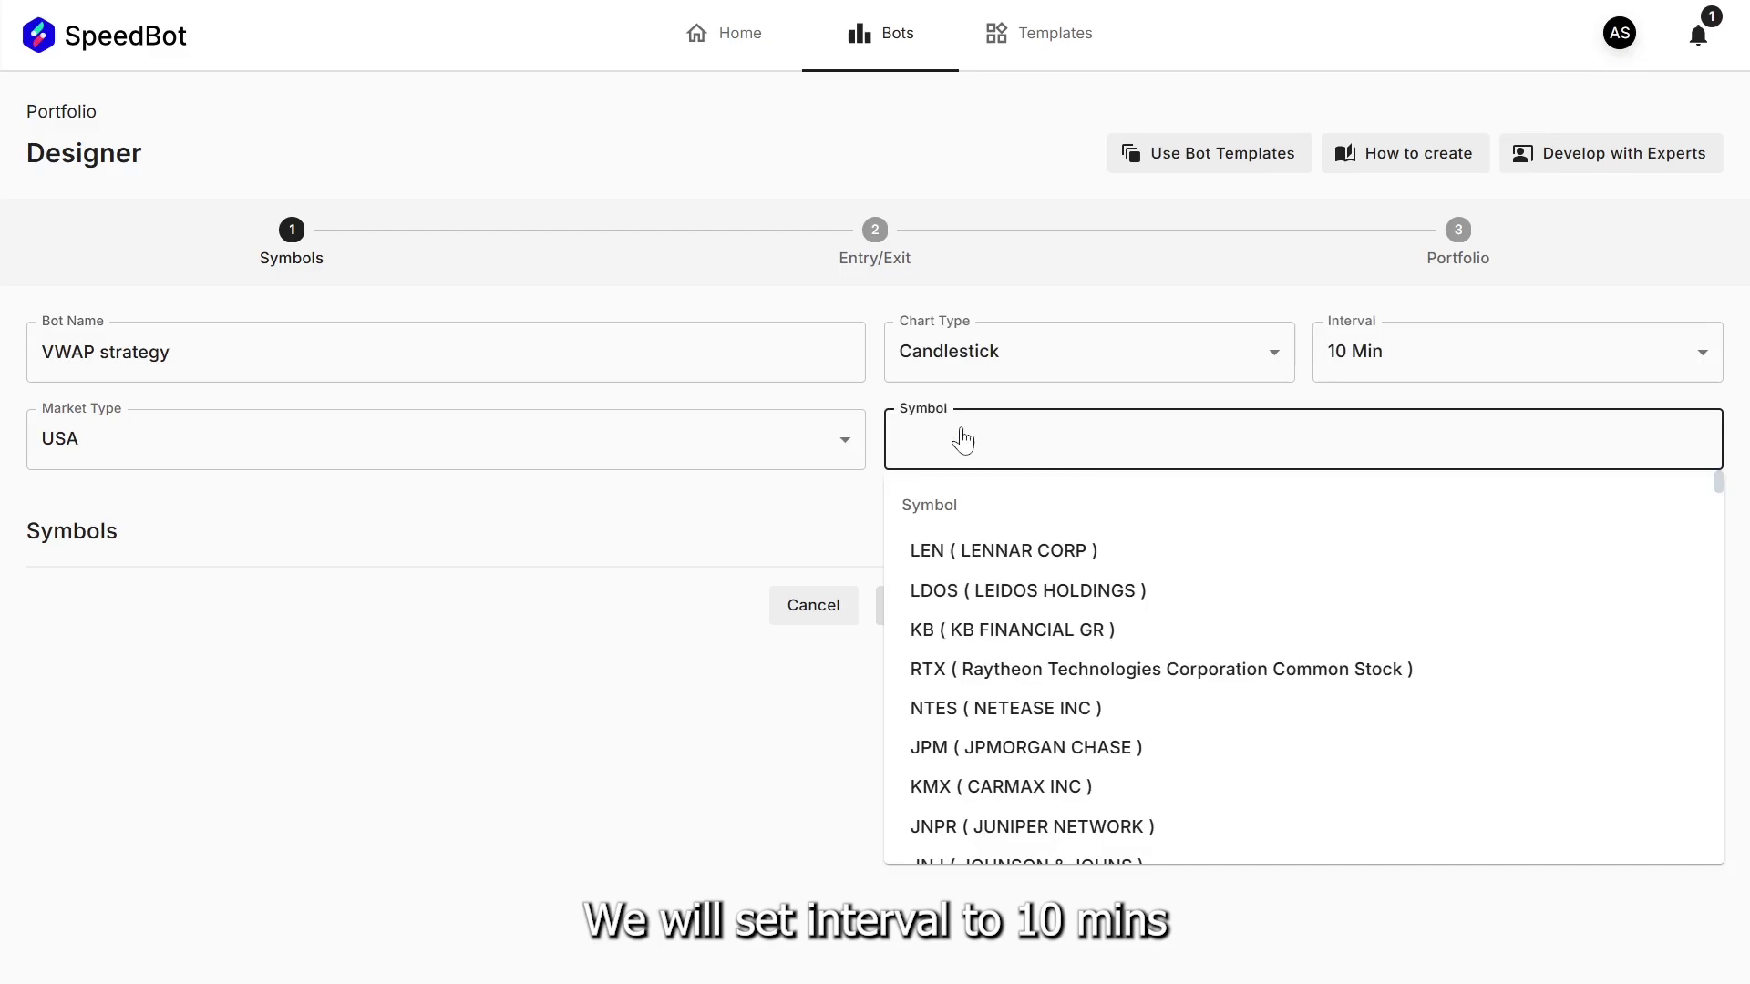
type("NV")
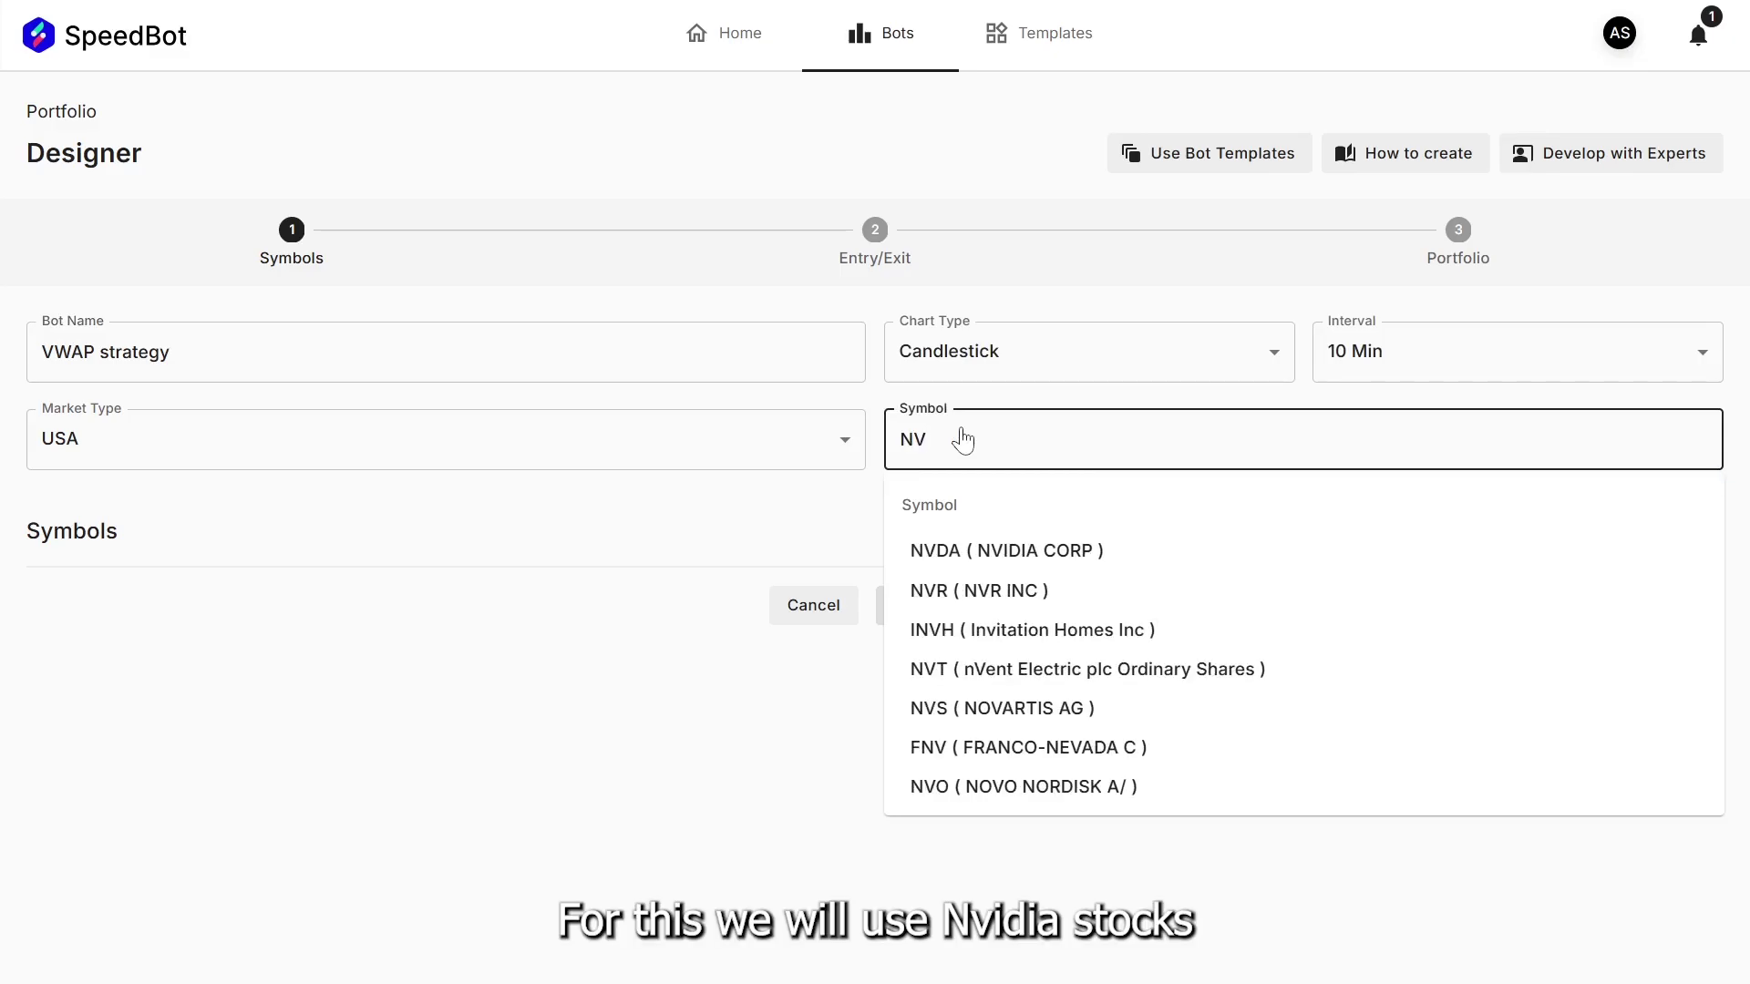
left_click(1045, 554)
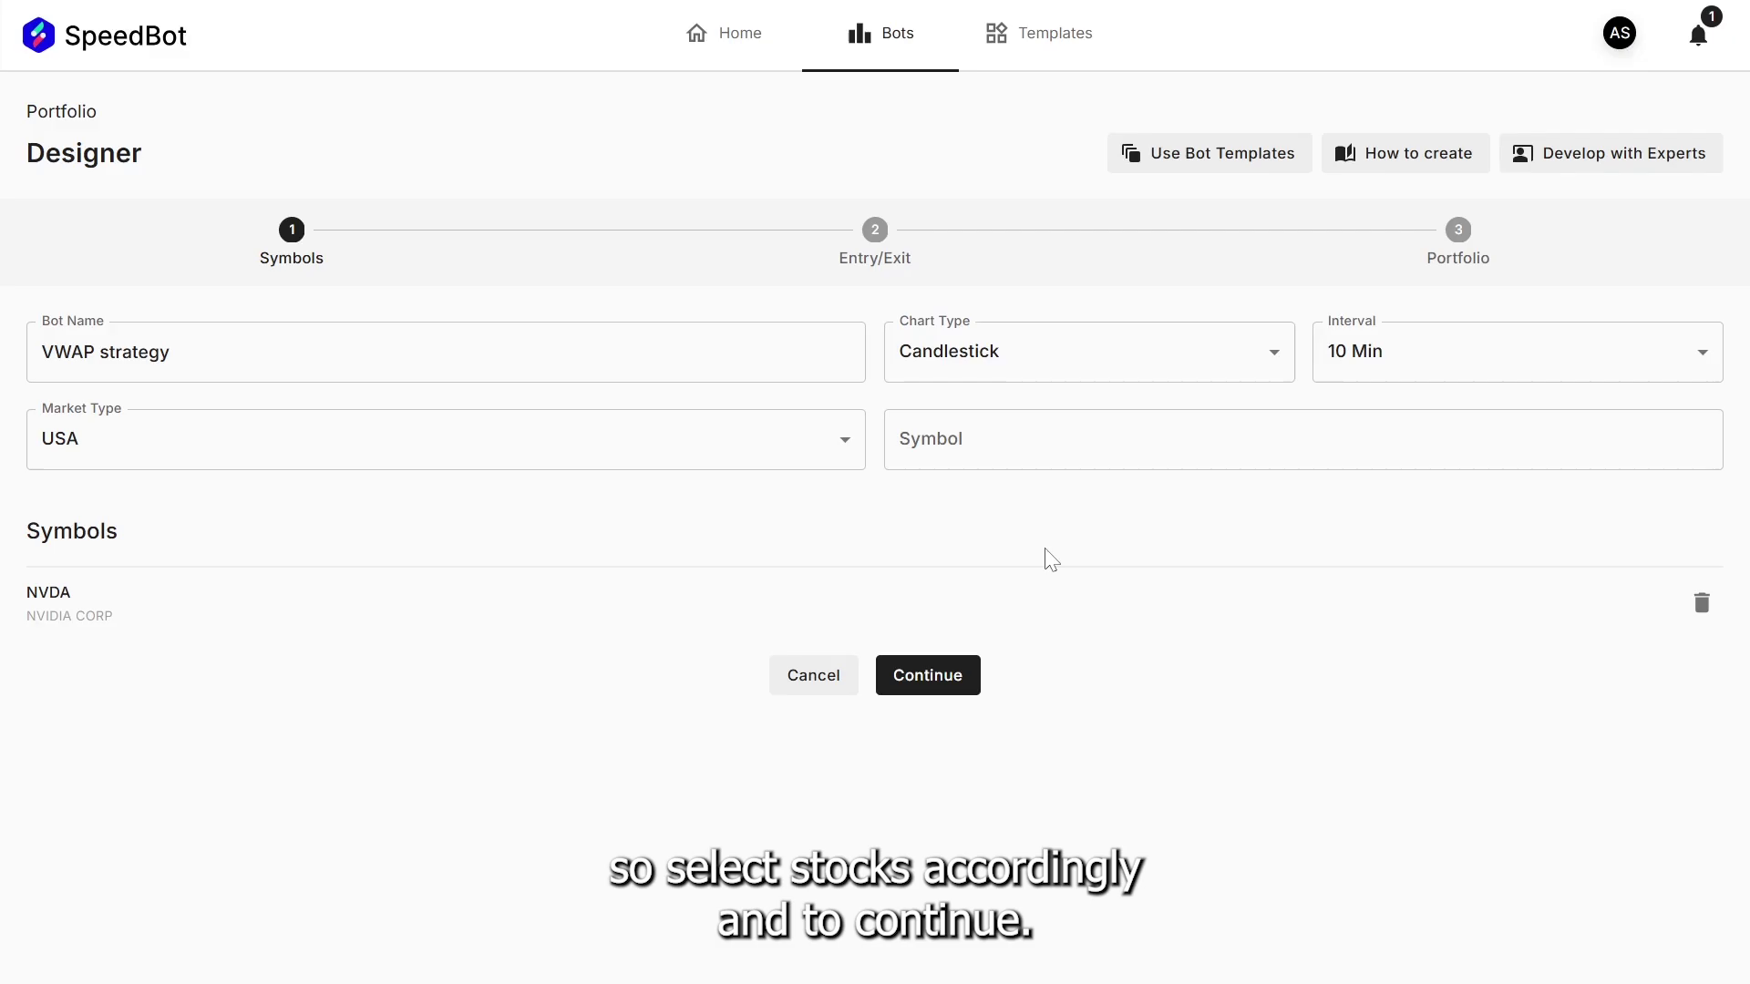
left_click(952, 674)
Set Position Direction to Long and start entry Condition 1 with Close (offset 0)
left_click(752, 369)
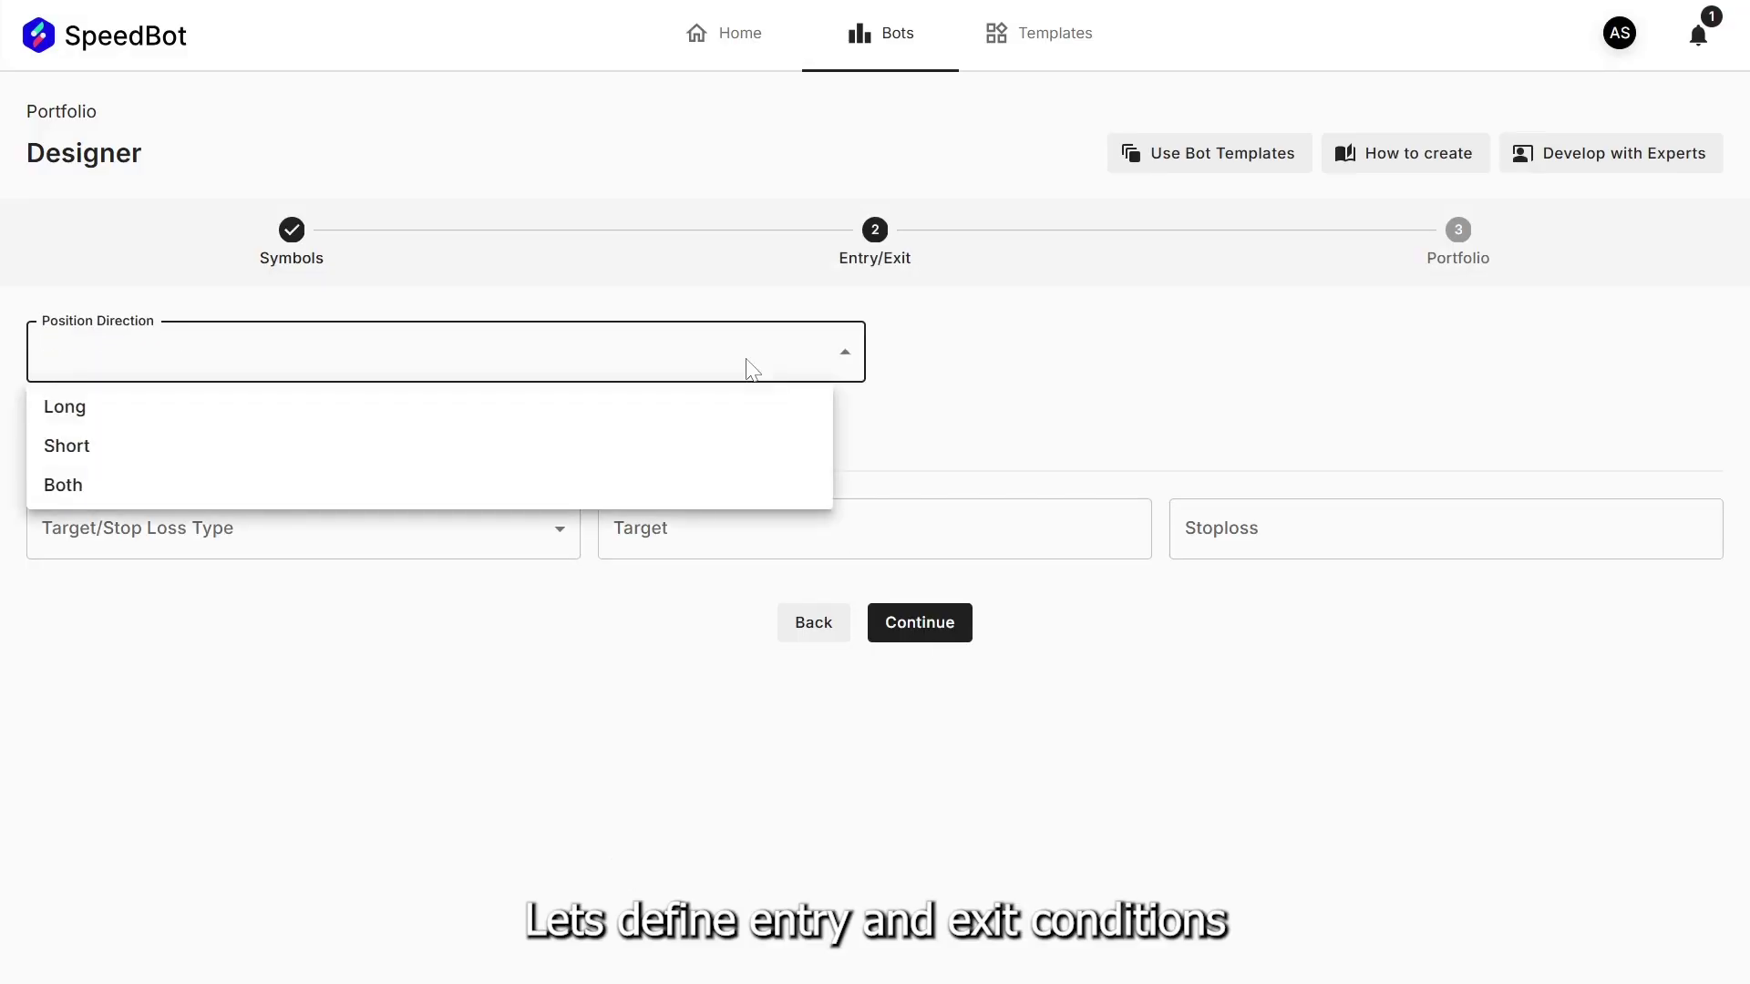
left_click(603, 421)
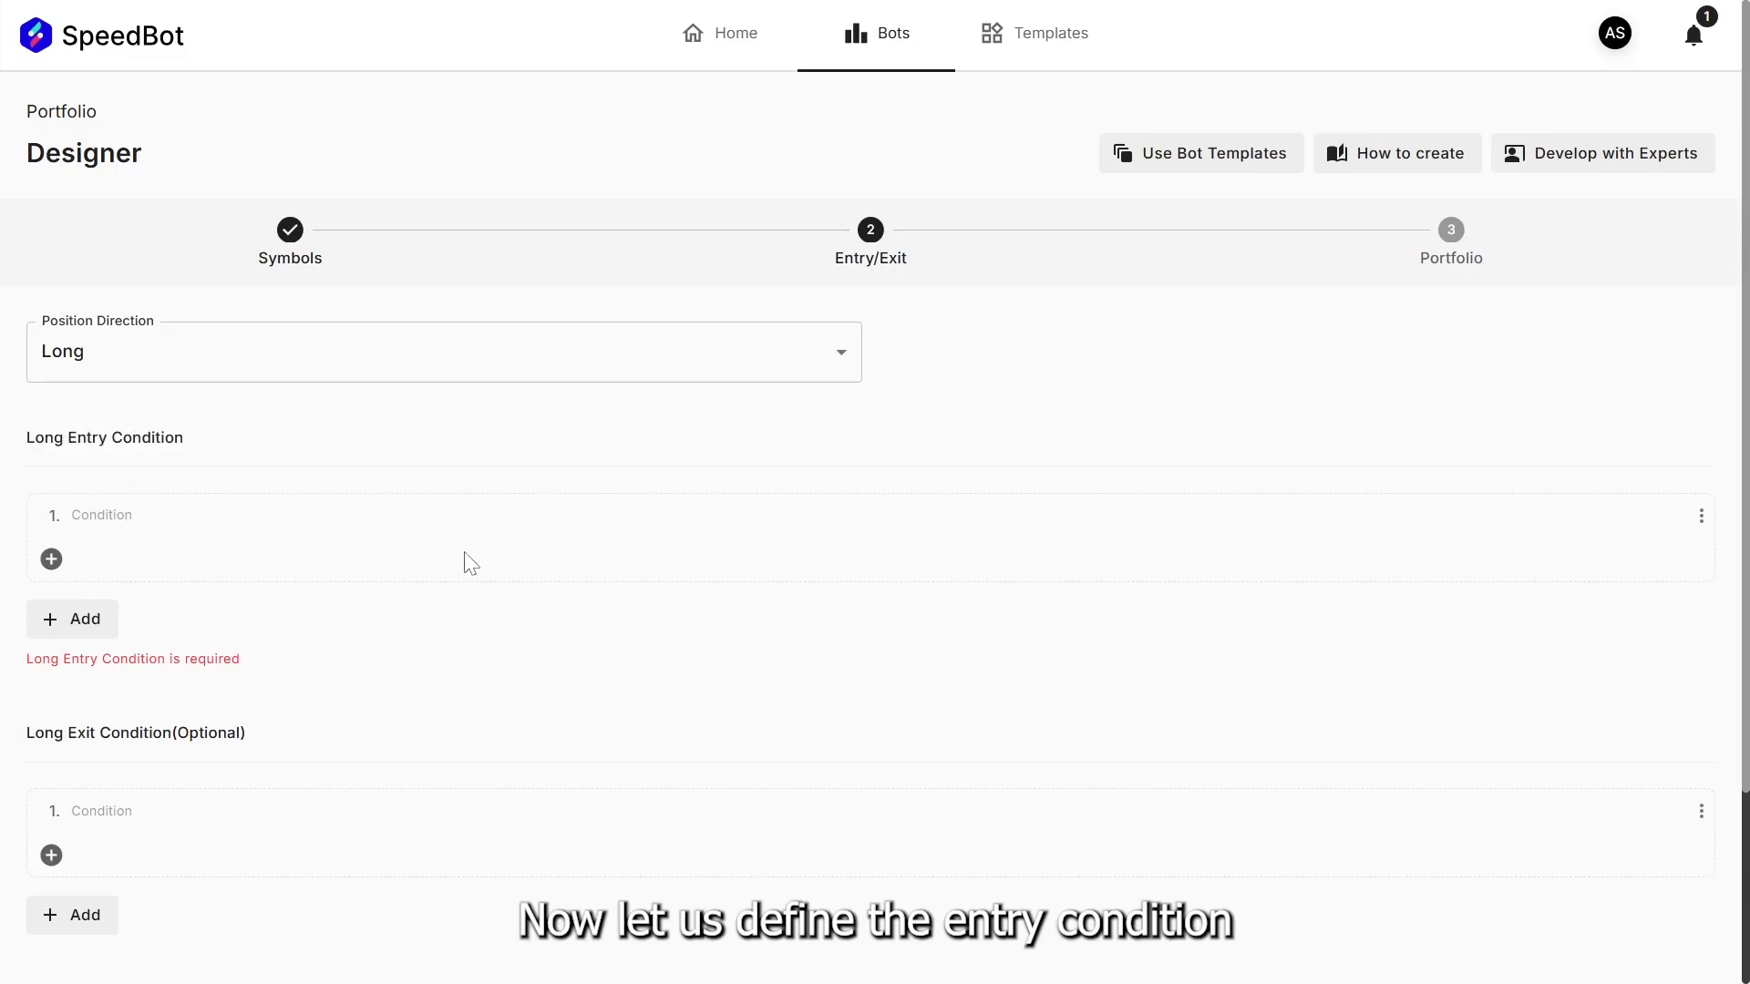
left_click(52, 560)
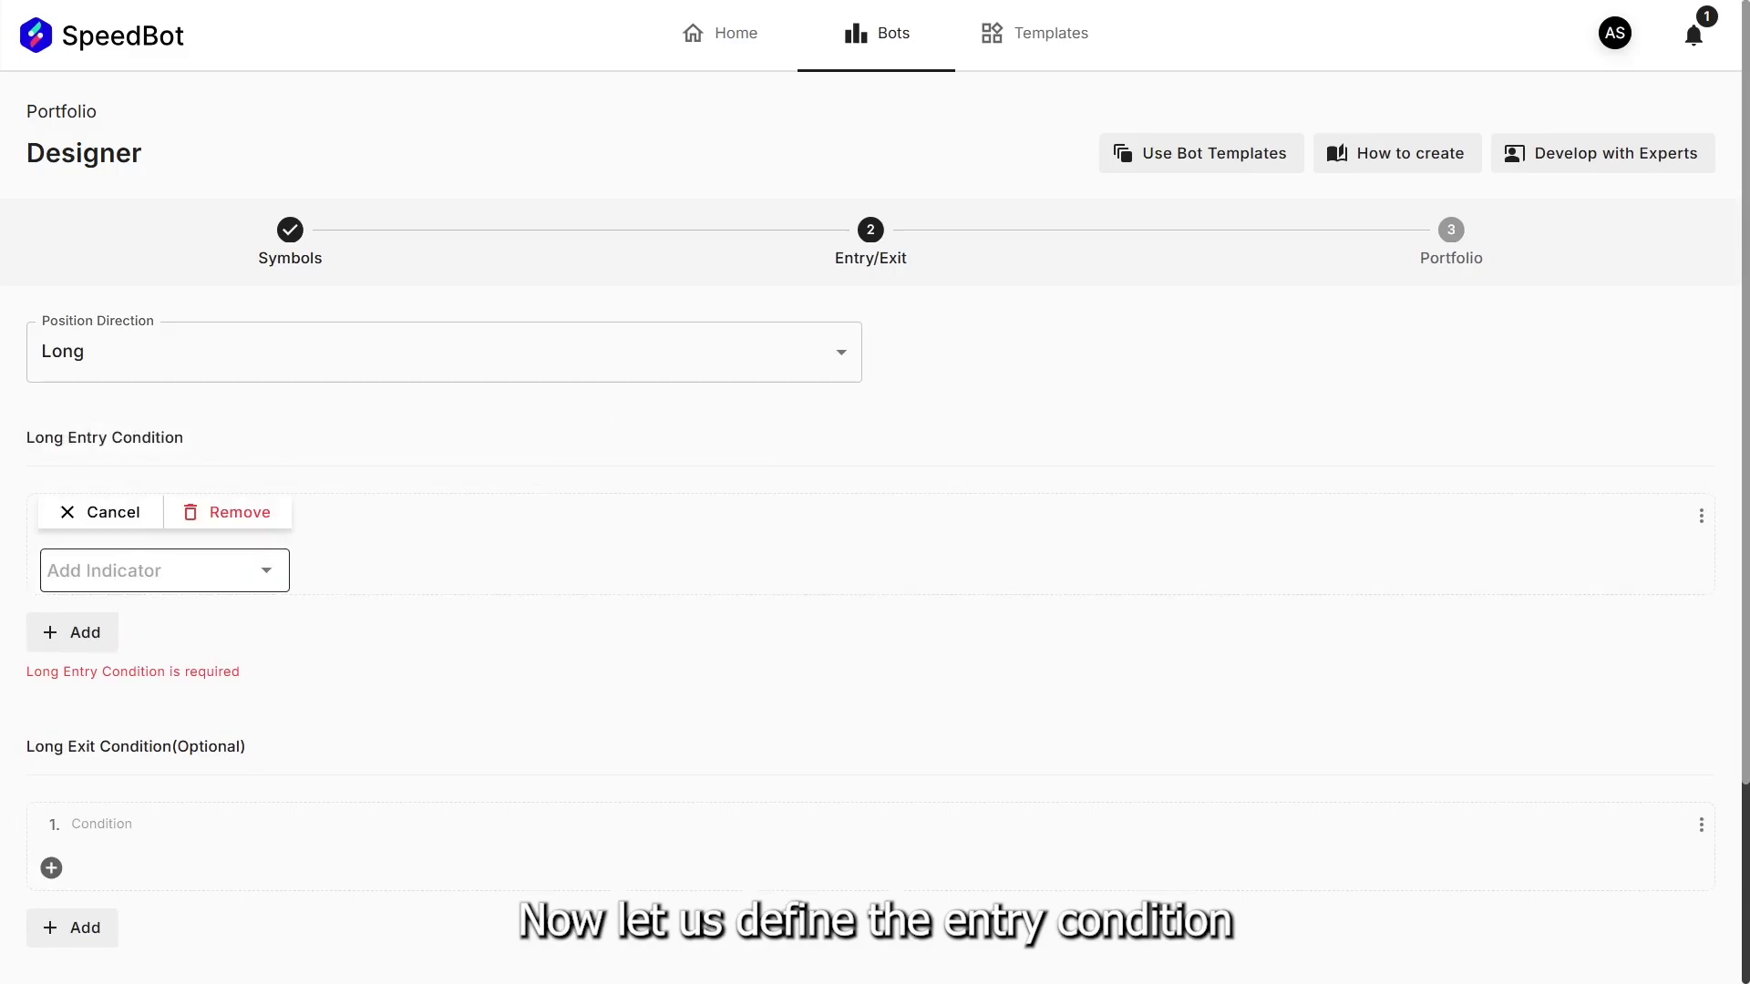
left_click(114, 569)
type("close")
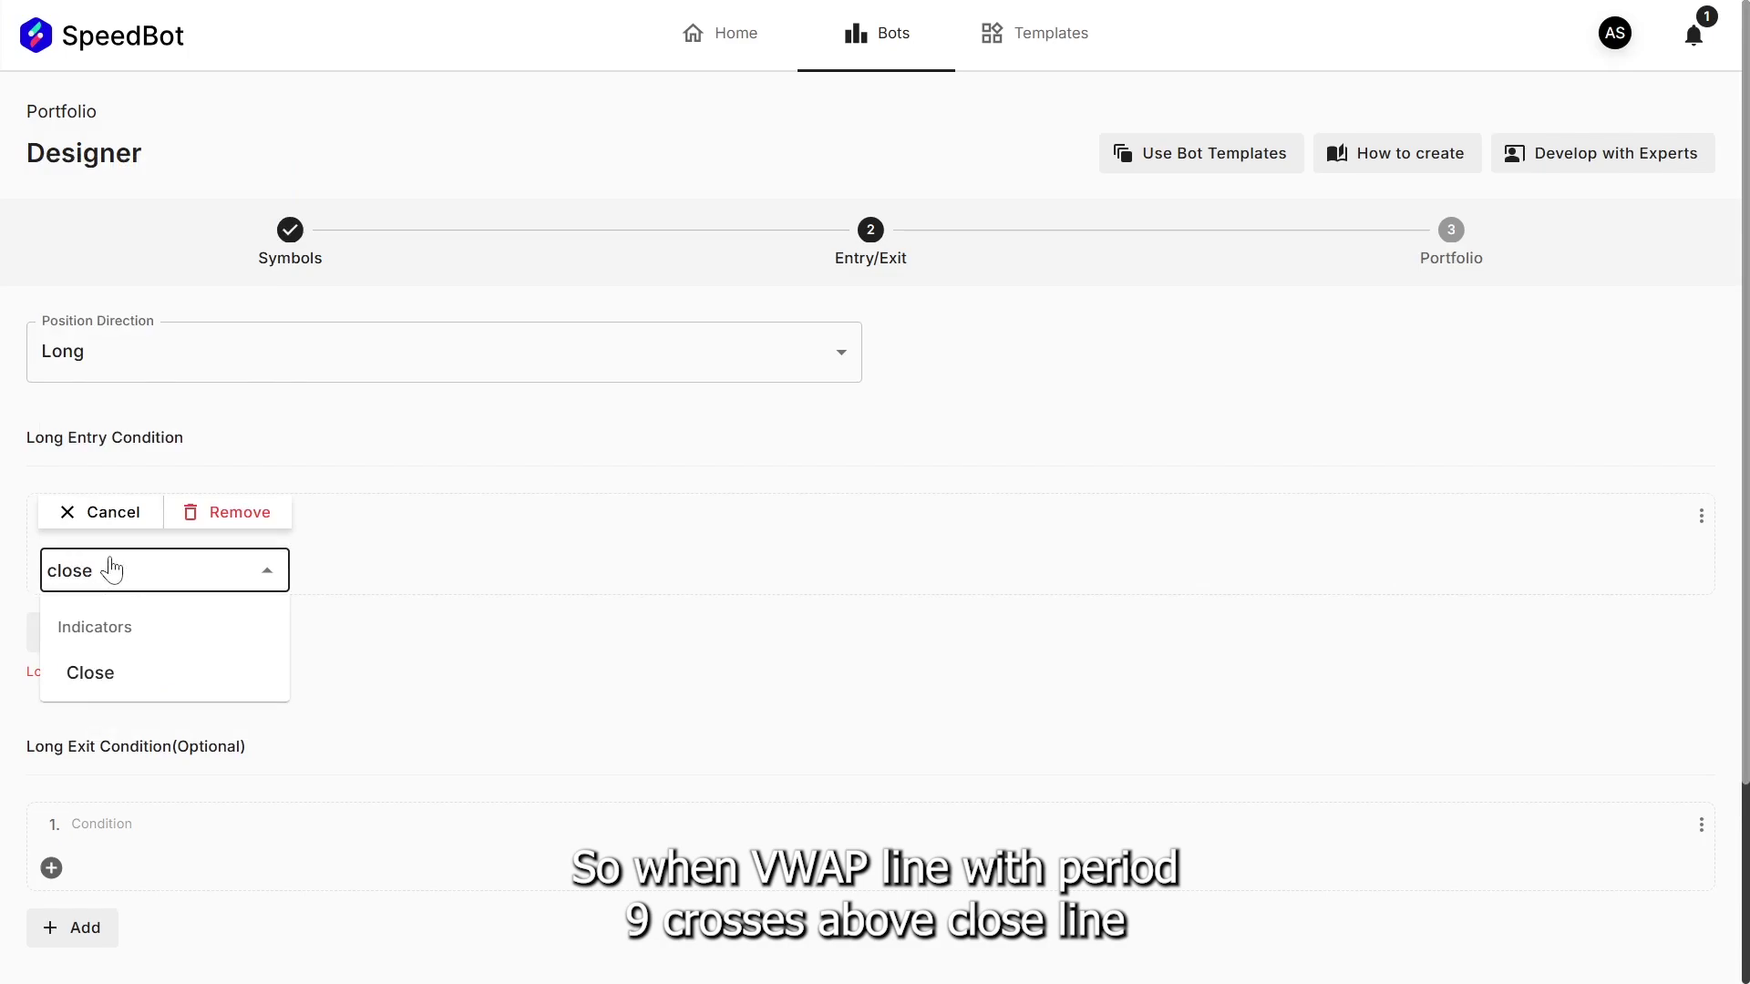
left_click(122, 676)
left_click(150, 701)
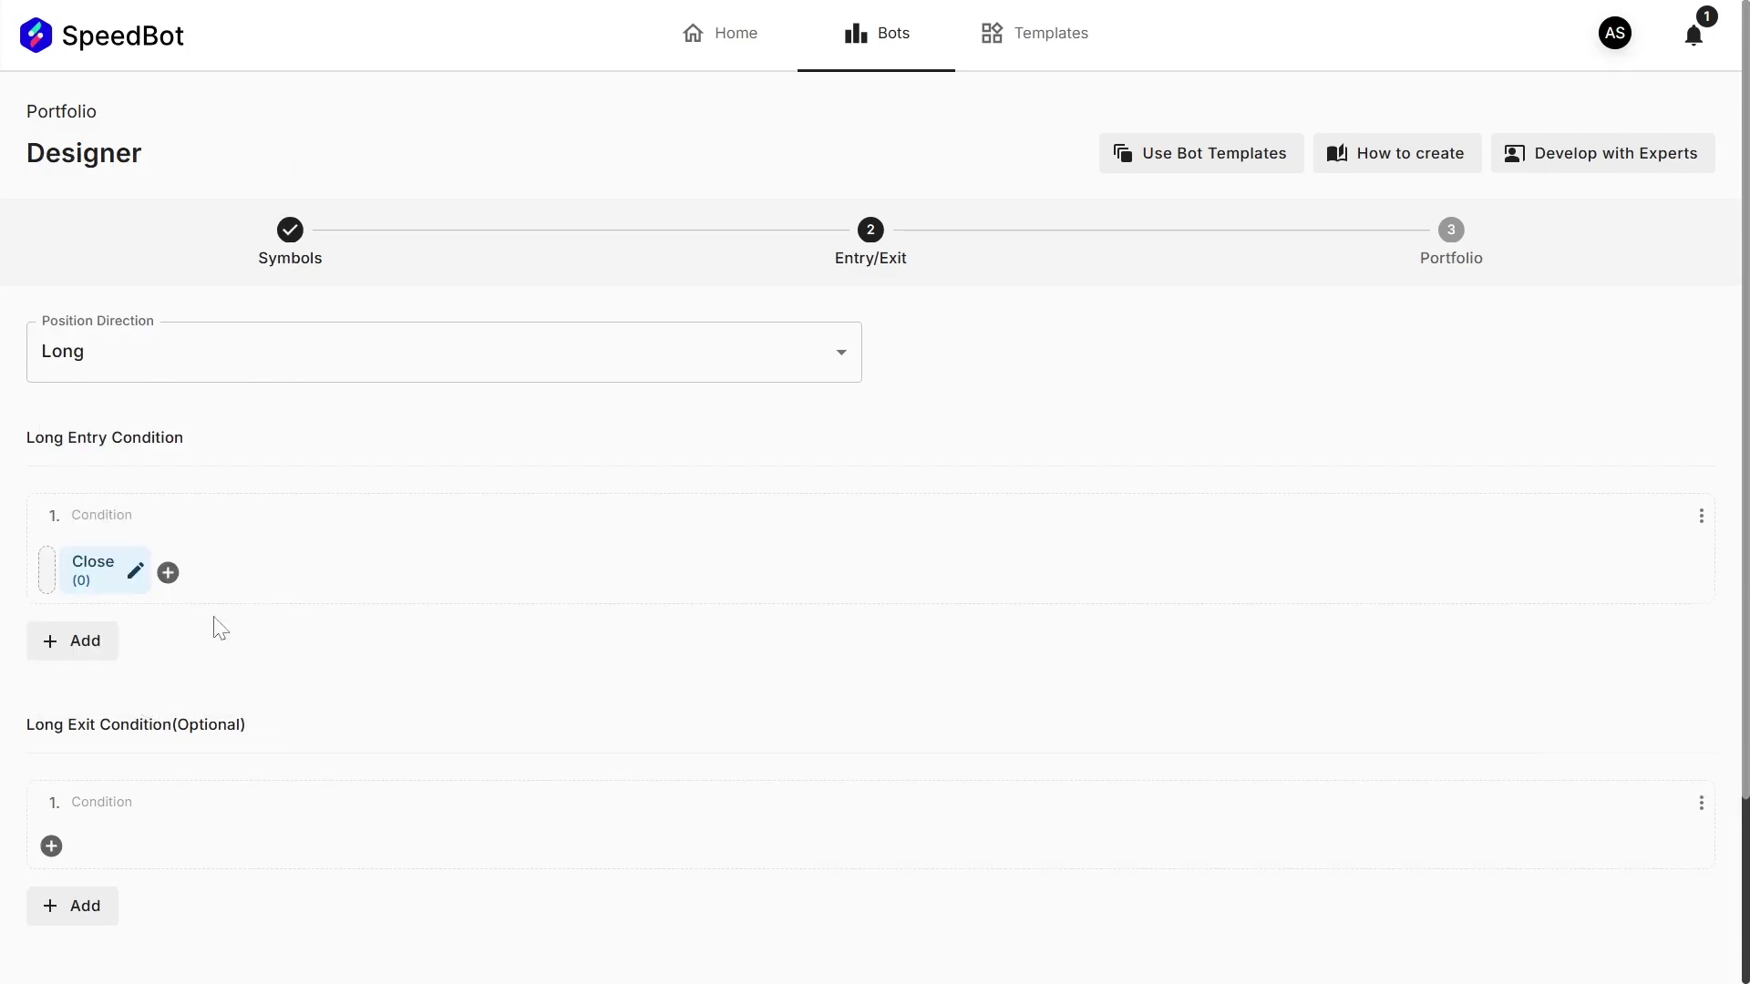
Add Crosses above and the Volume Weighted Average Price Indicator to the entry condition
left_click(168, 572)
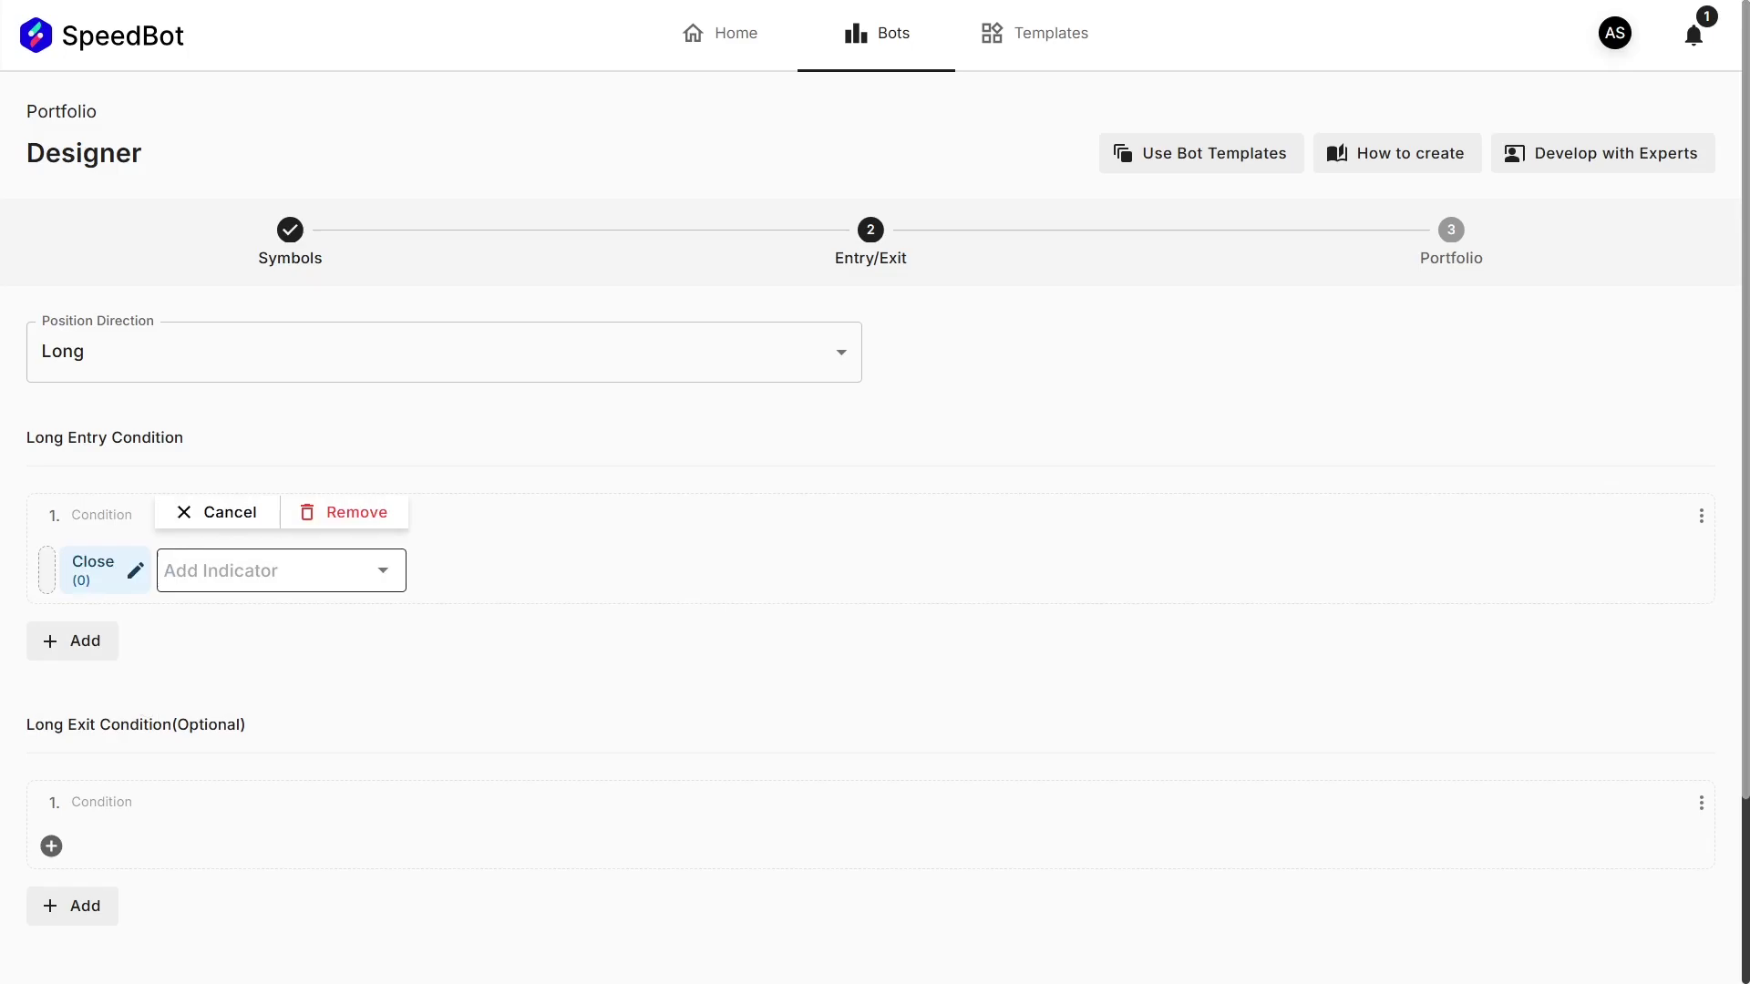
left_click(172, 578)
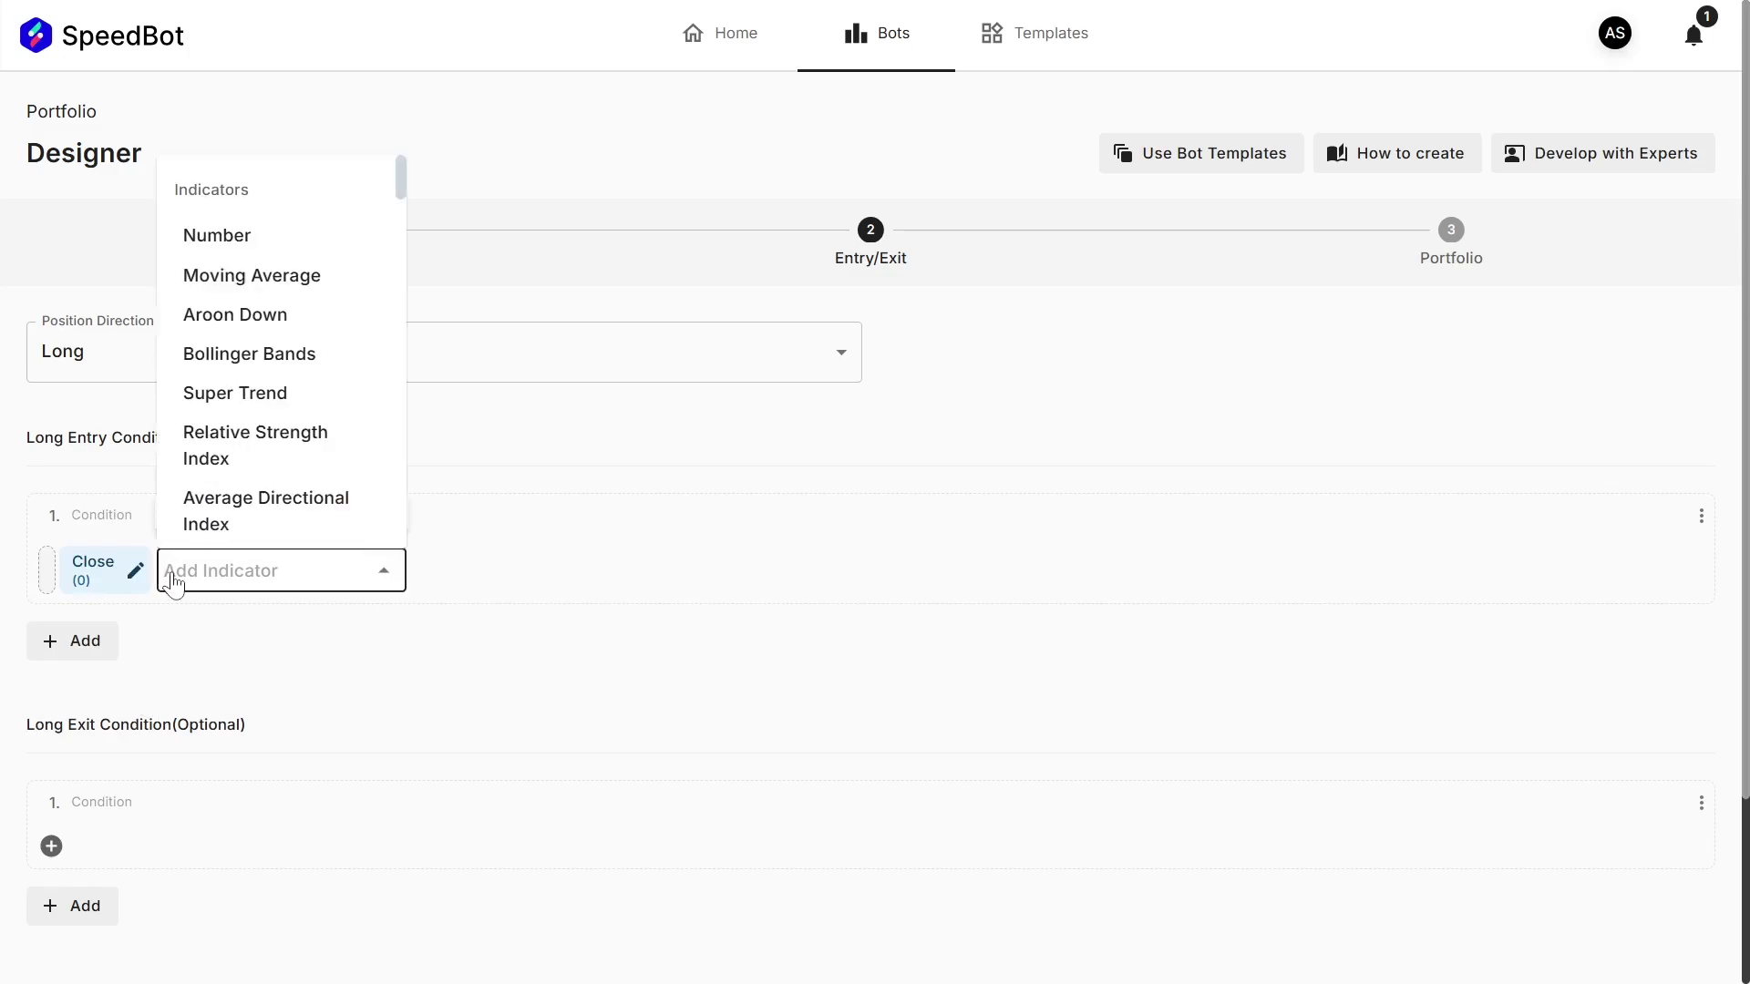
type("crosses")
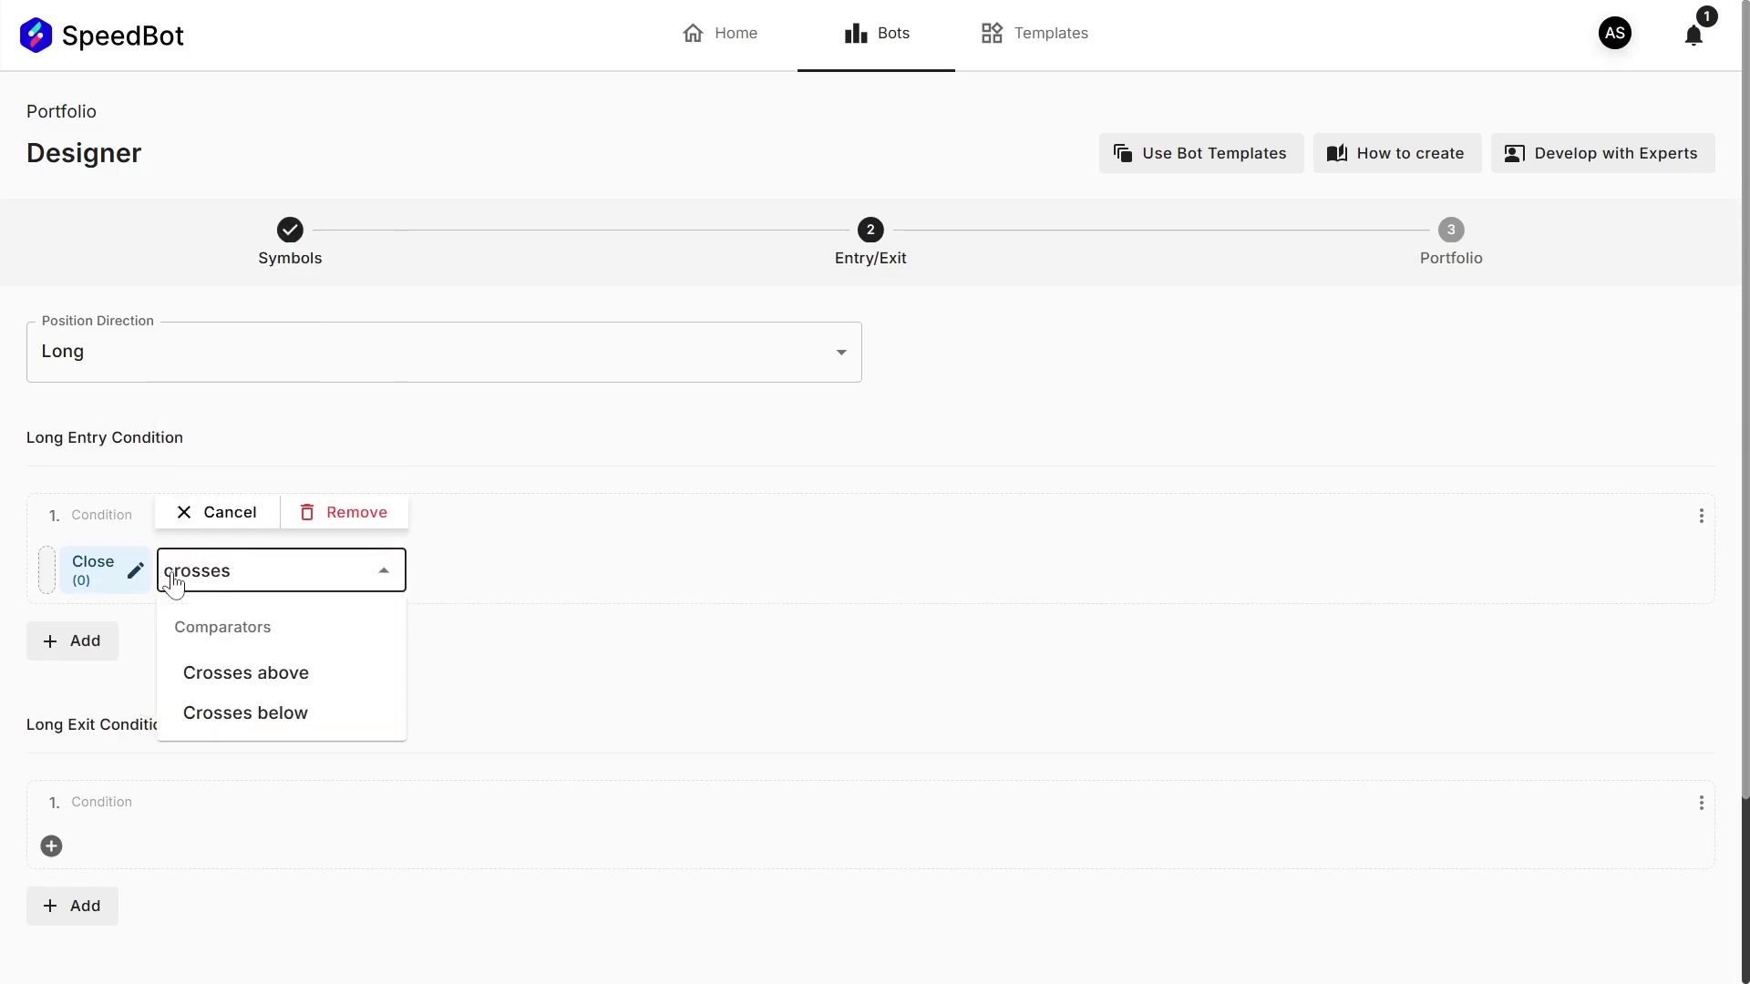
left_click(254, 672)
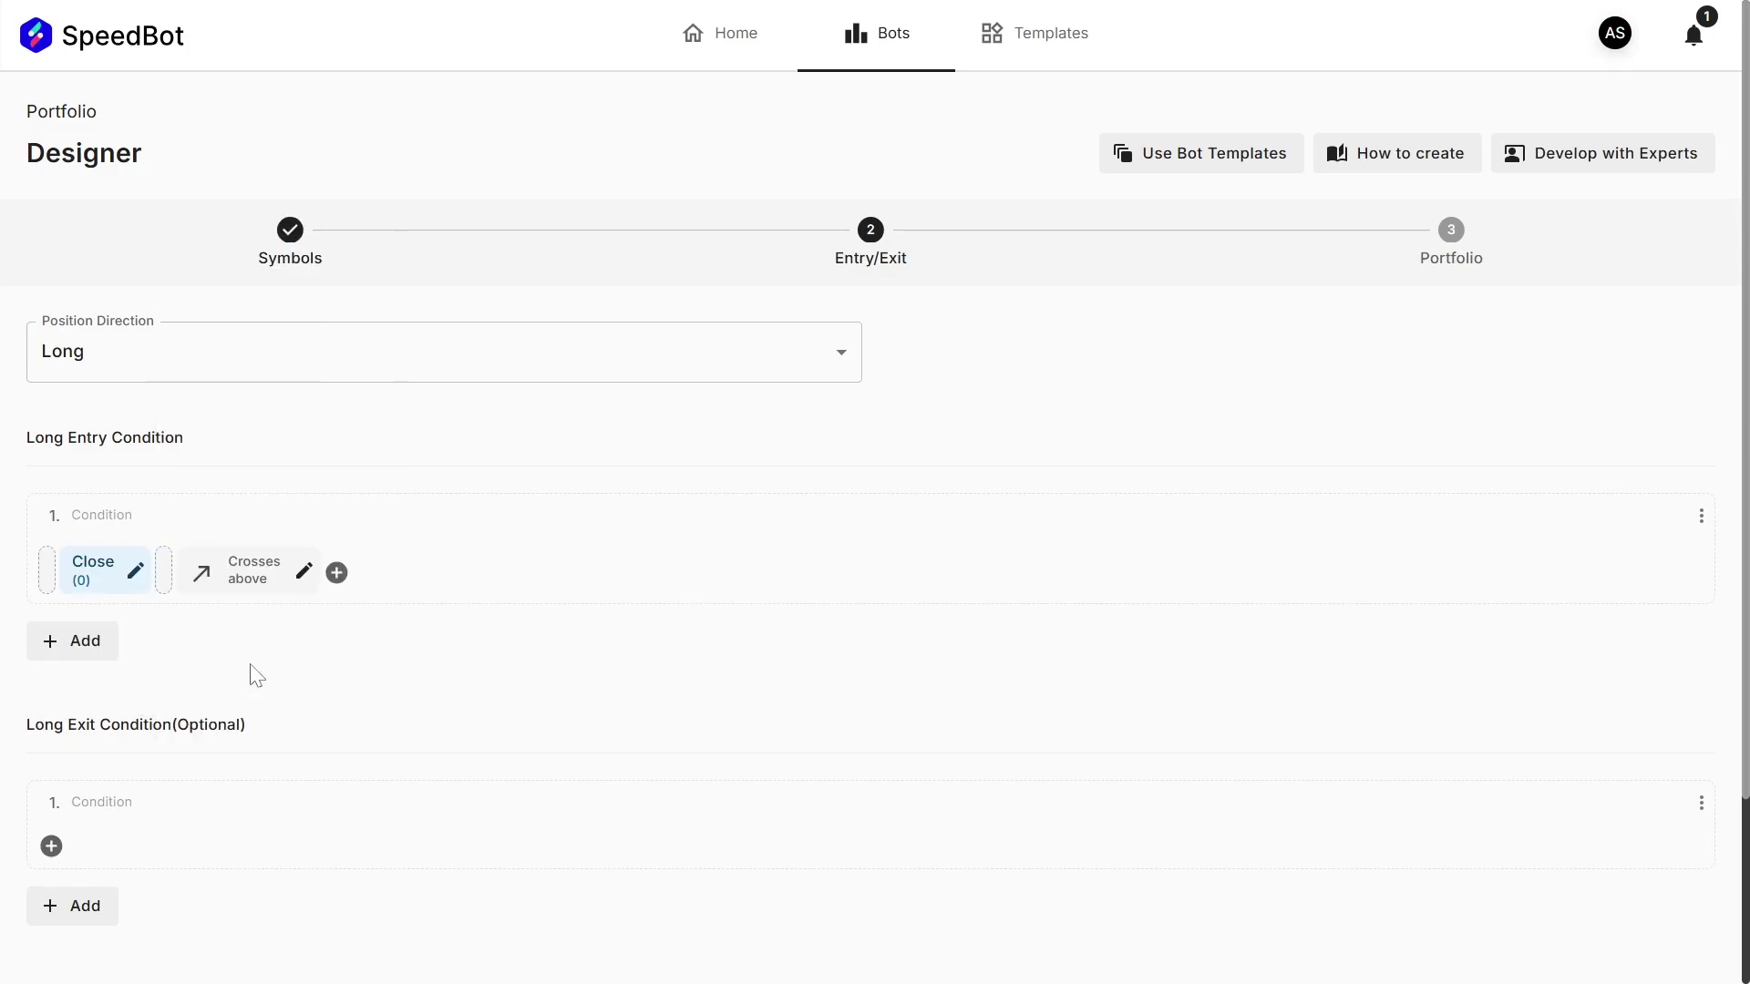
left_click(337, 572)
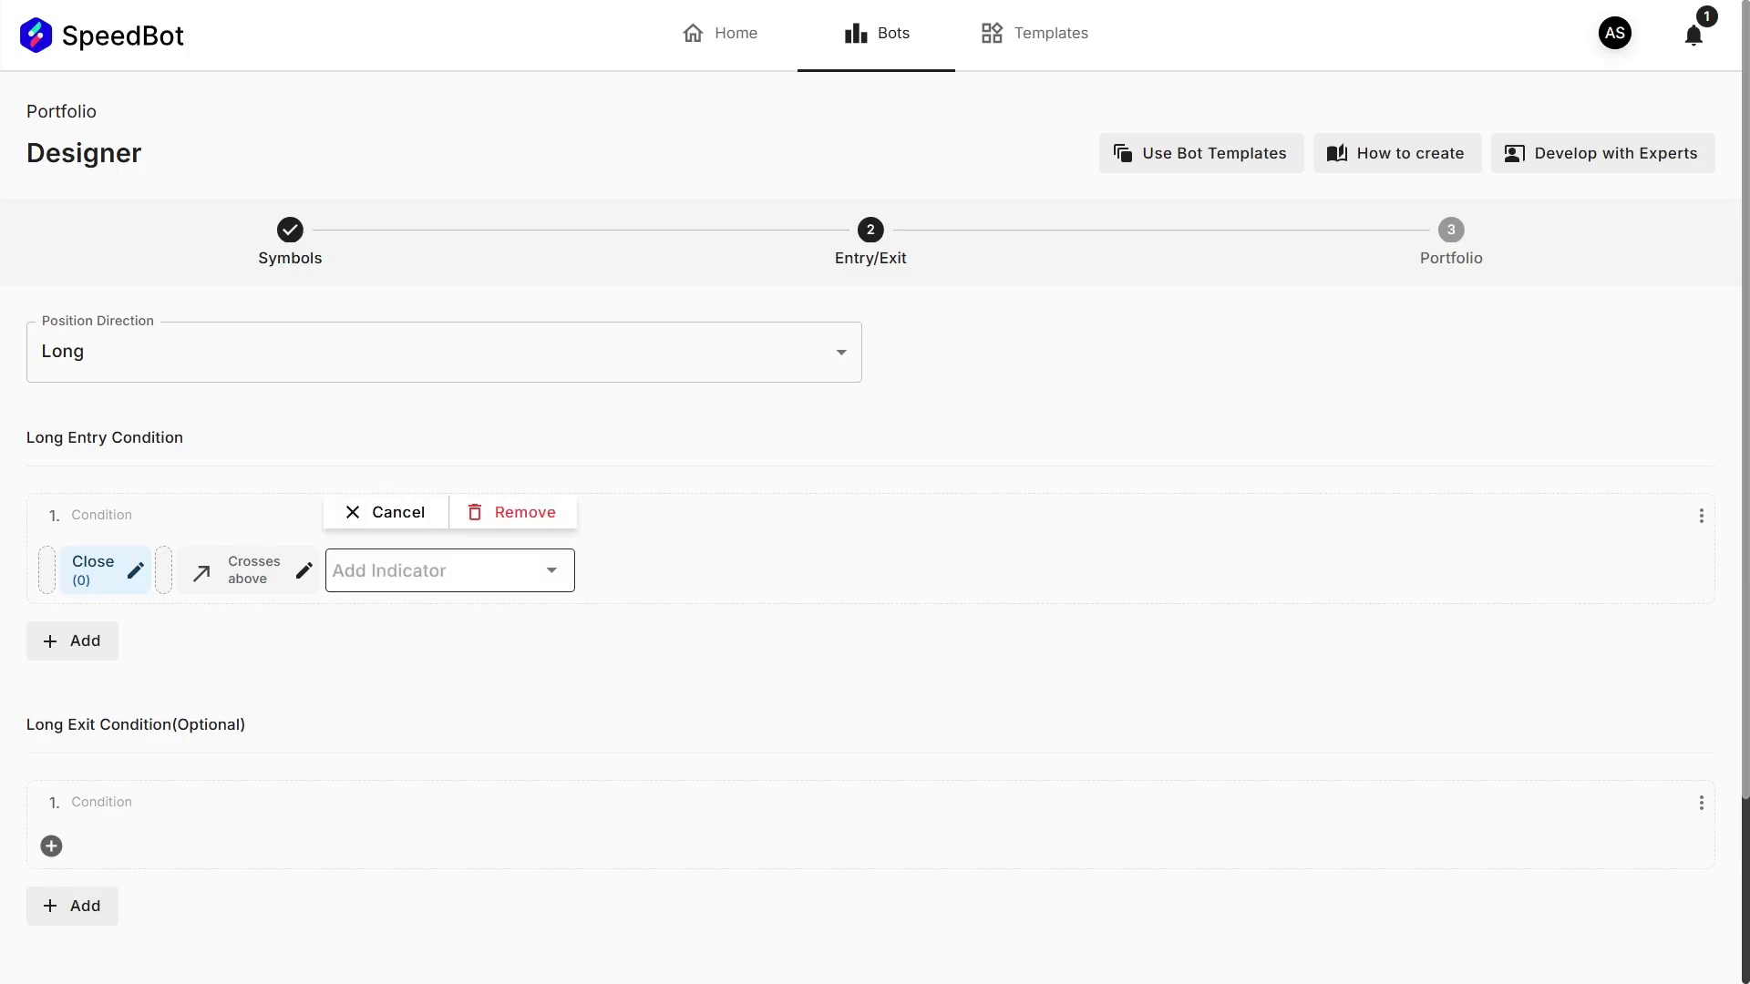
left_click(429, 570)
type("volu")
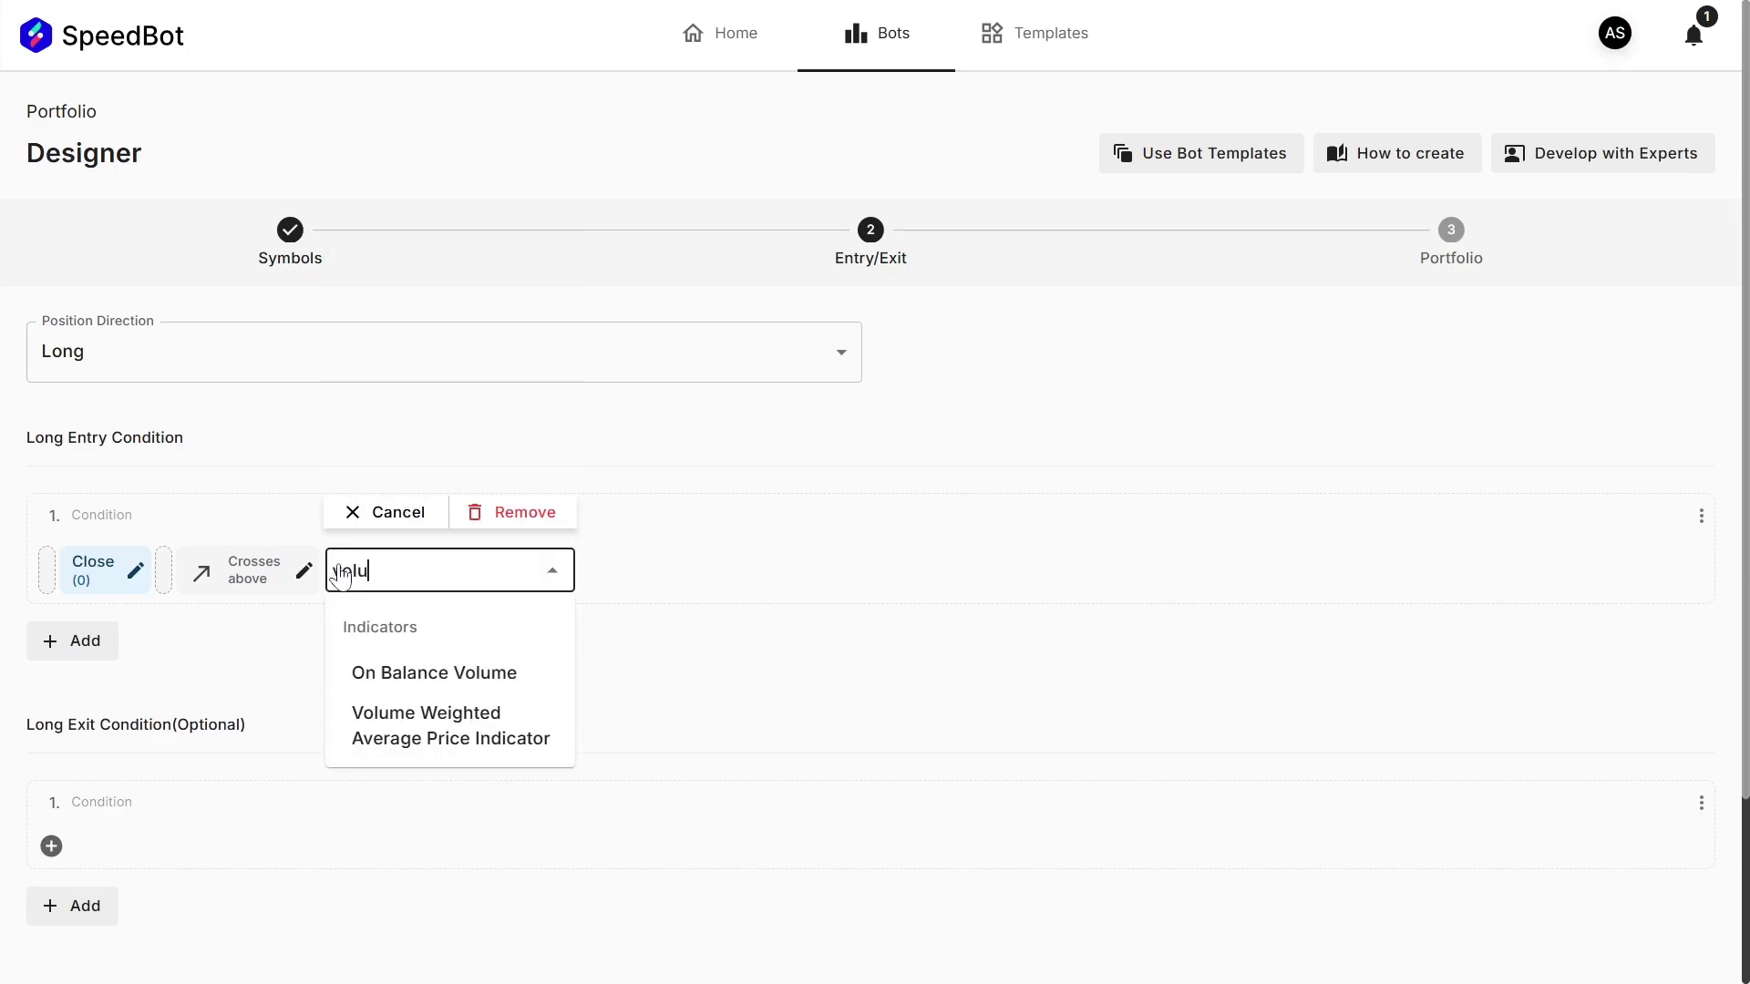
left_click(413, 730)
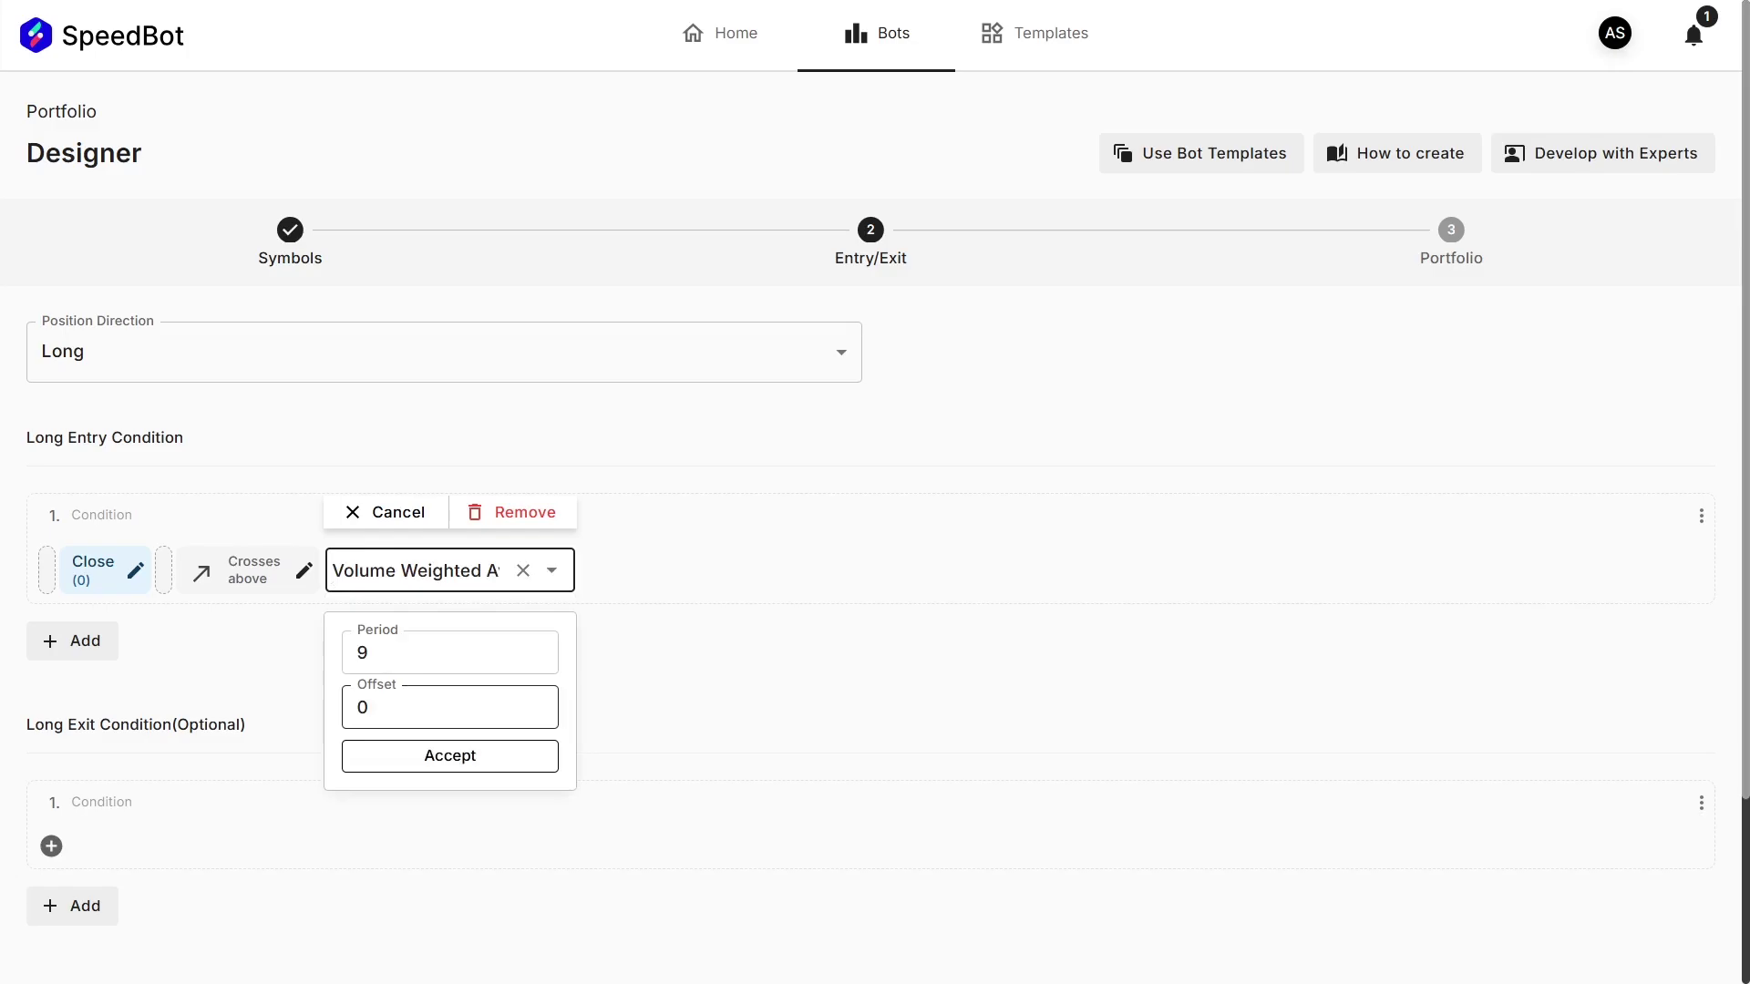
Accept VWAP period 9, offset 0, and begin the exit condition with Close (0)
left_click(407, 761)
scroll(402, 761, "down", 1)
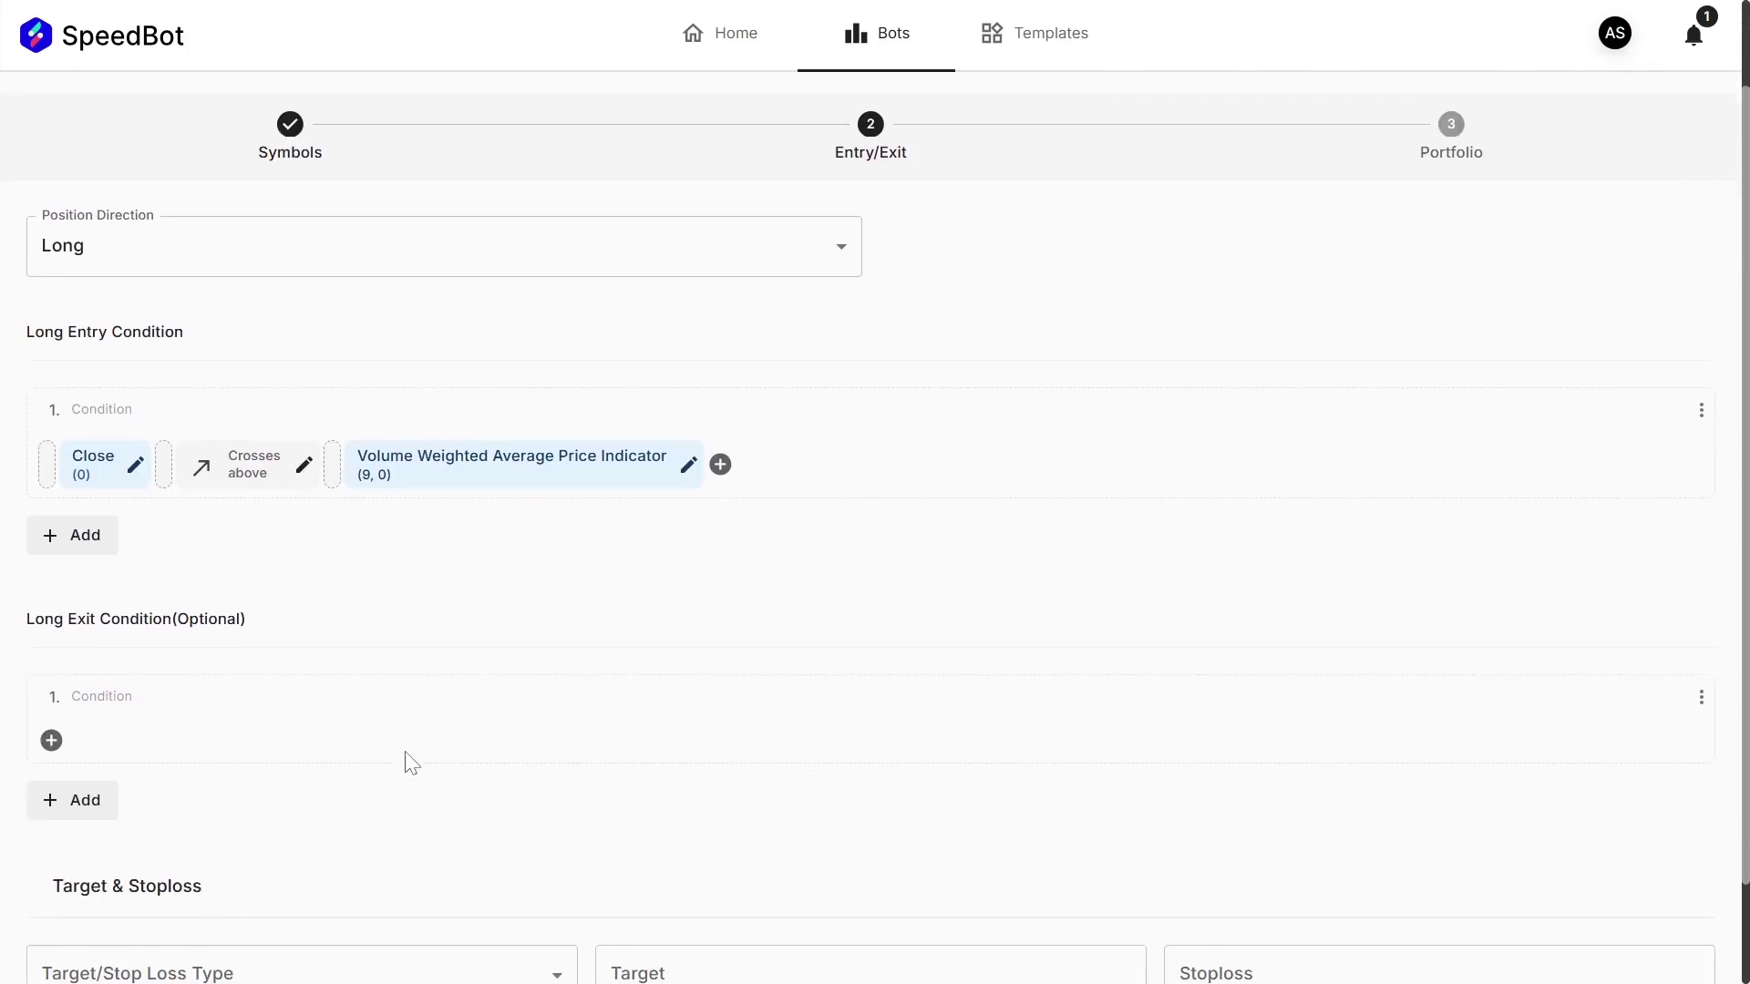
left_click(51, 739)
left_click(62, 760)
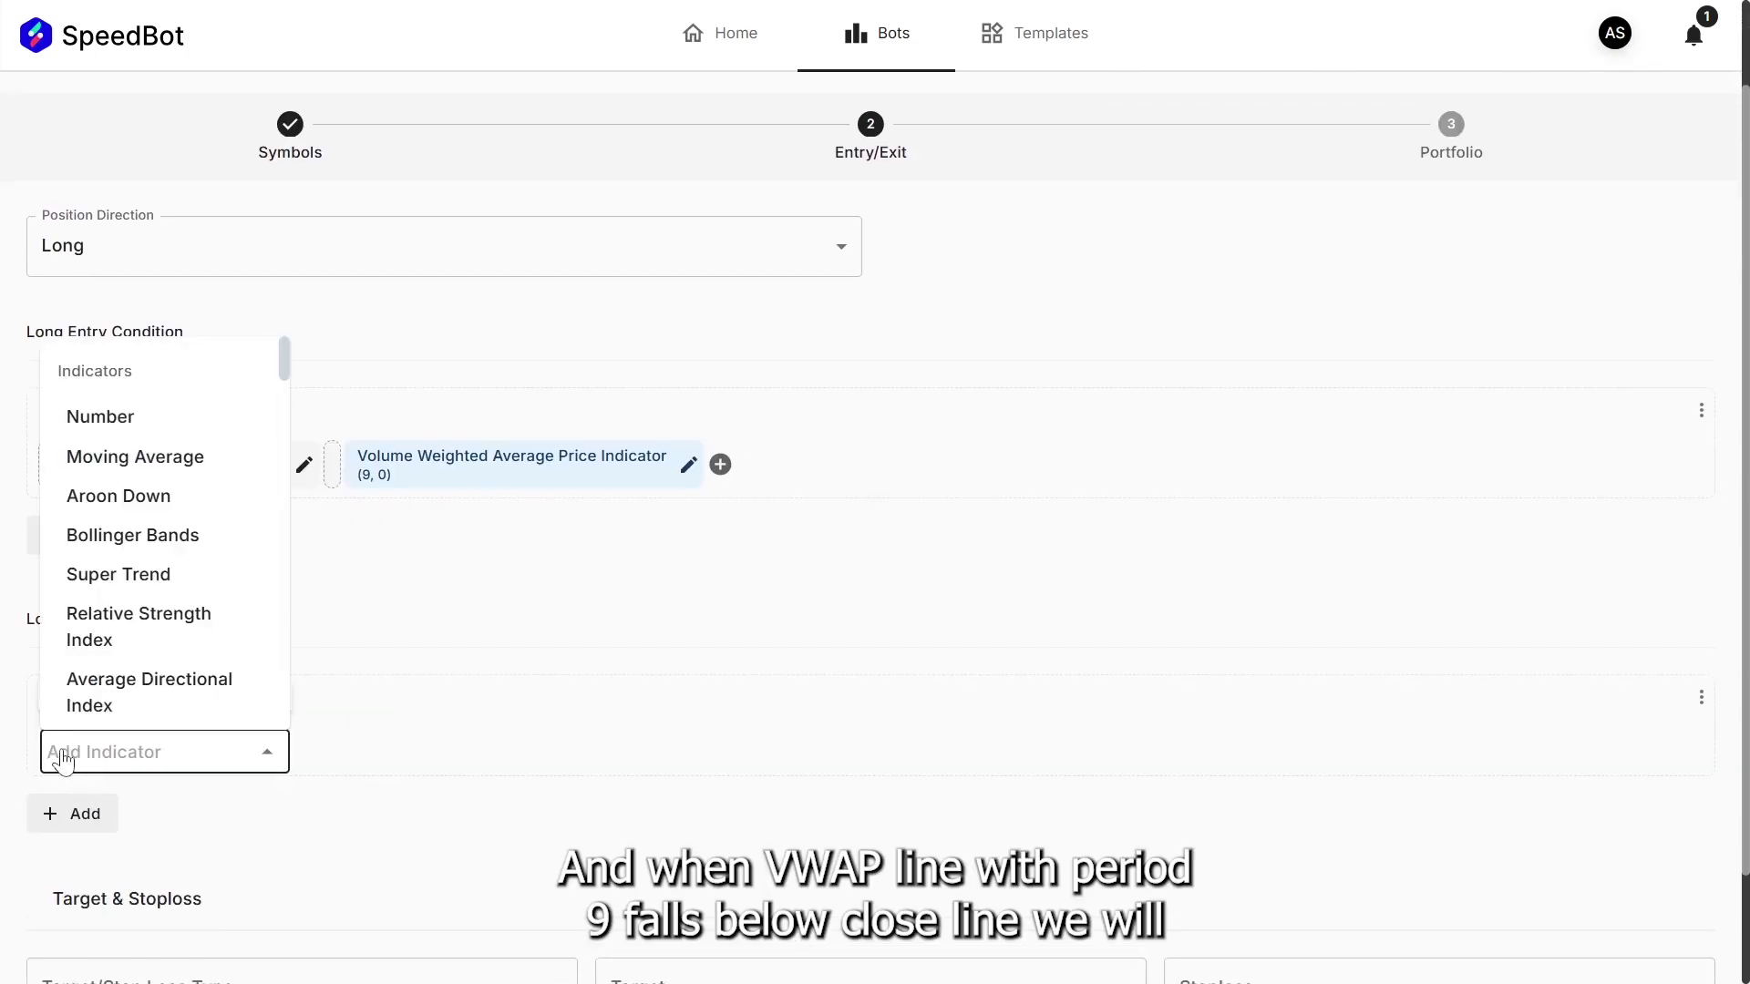
type("clo")
left_click(129, 893)
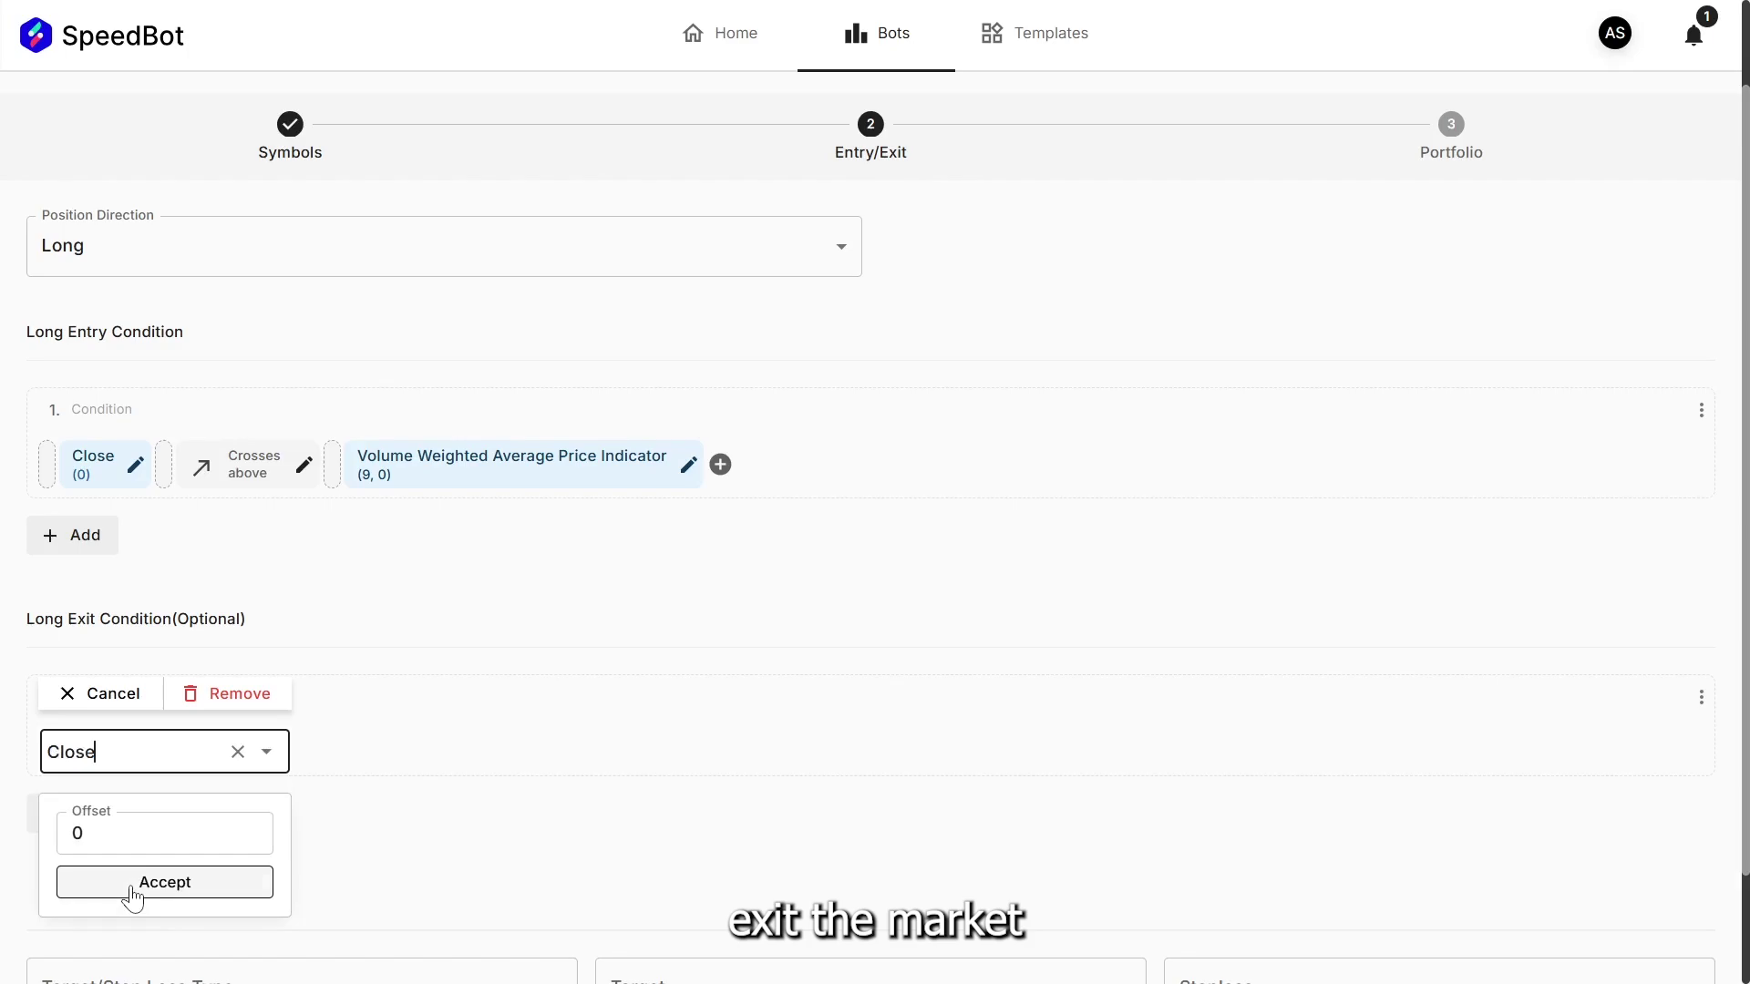
left_click(182, 886)
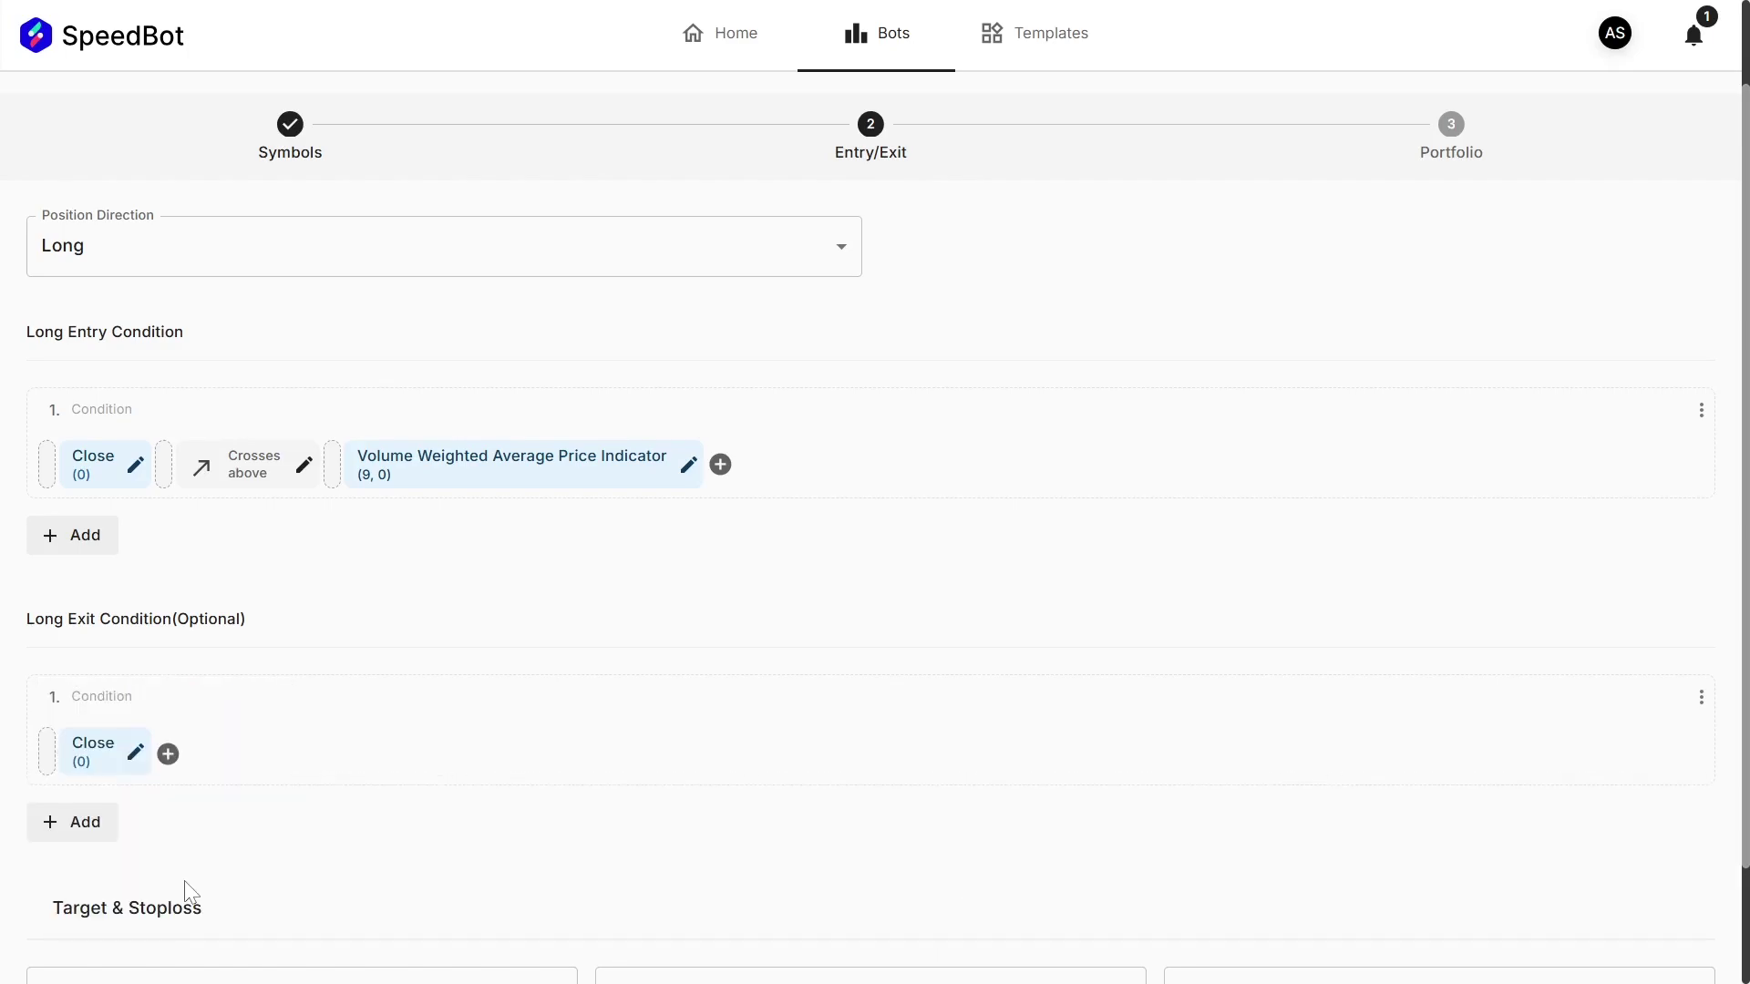
Complete the exit rule as Close crosses below VWAP (9, 0)
left_click(168, 756)
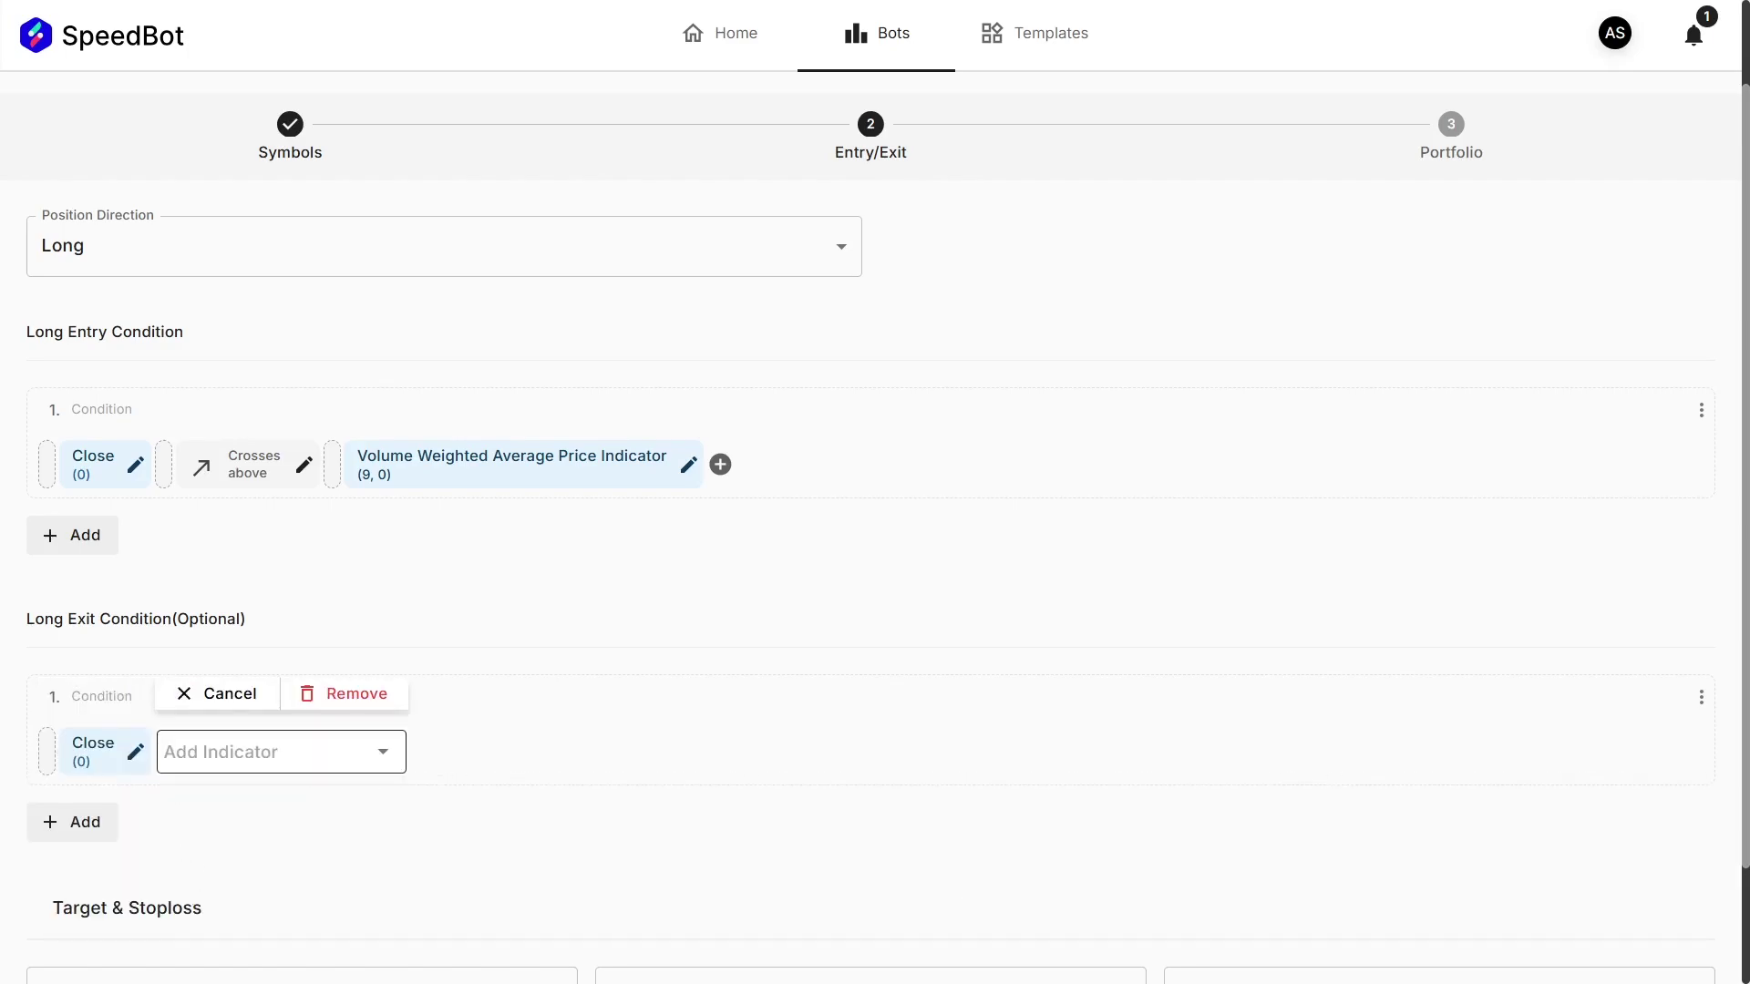
left_click(170, 773)
type("cros")
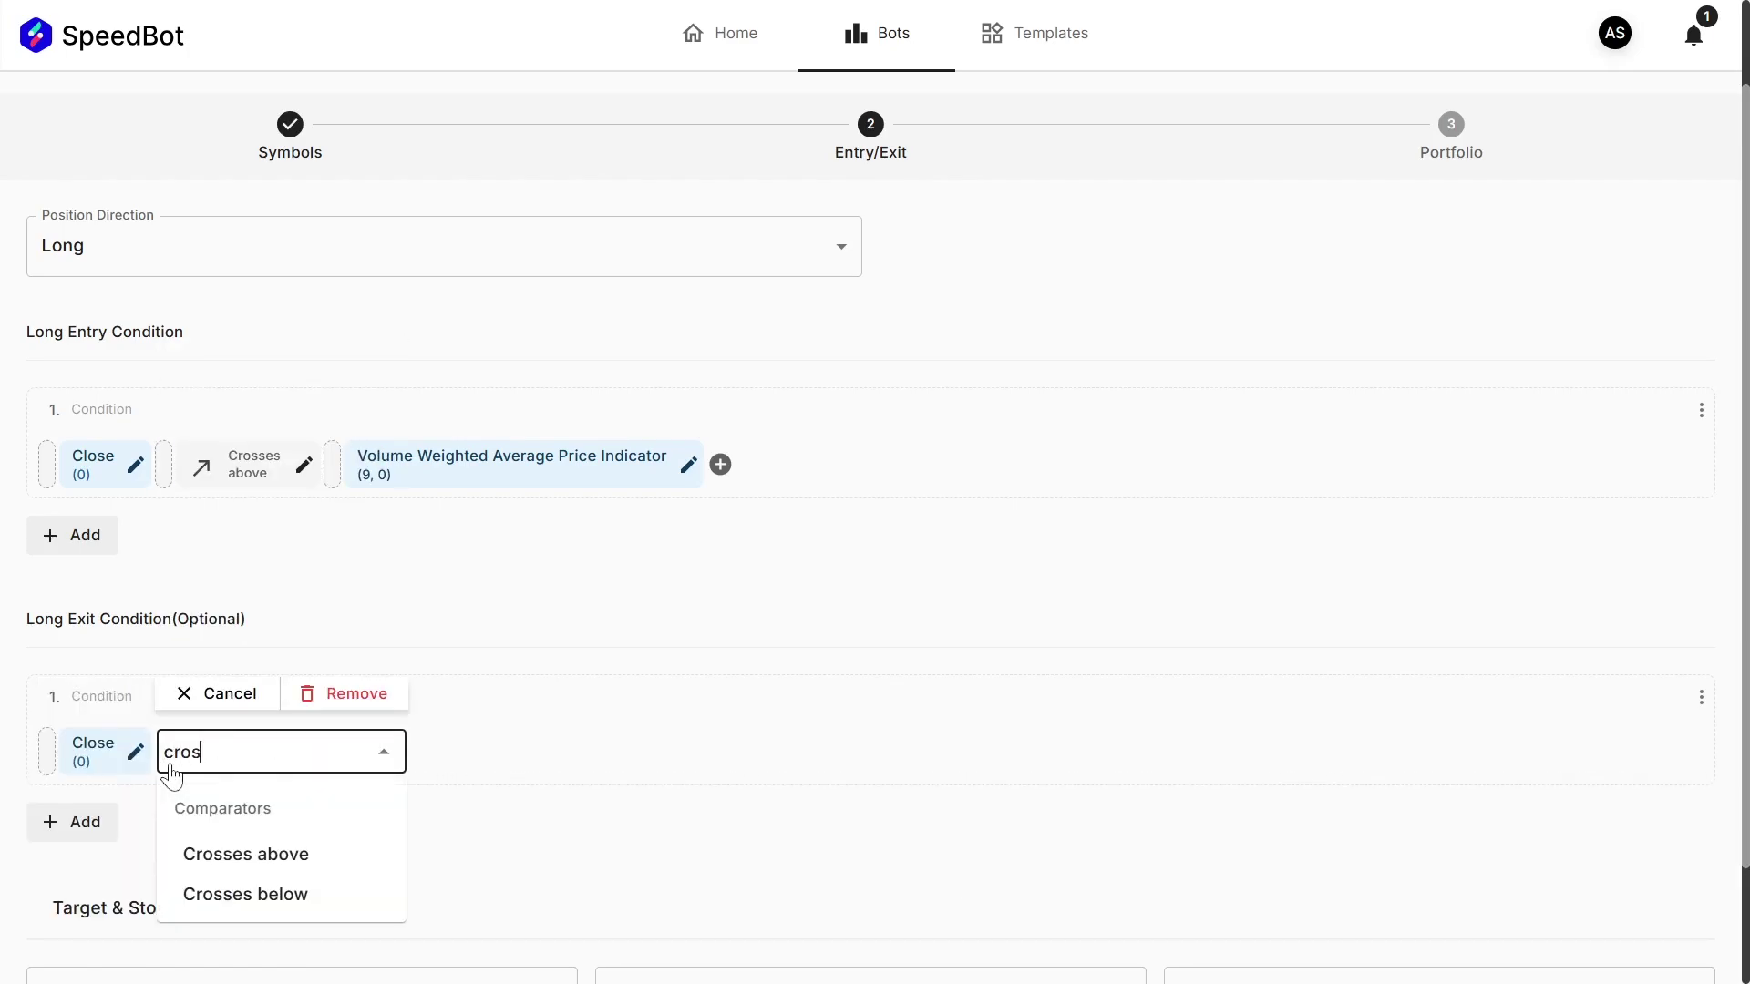
left_click(254, 890)
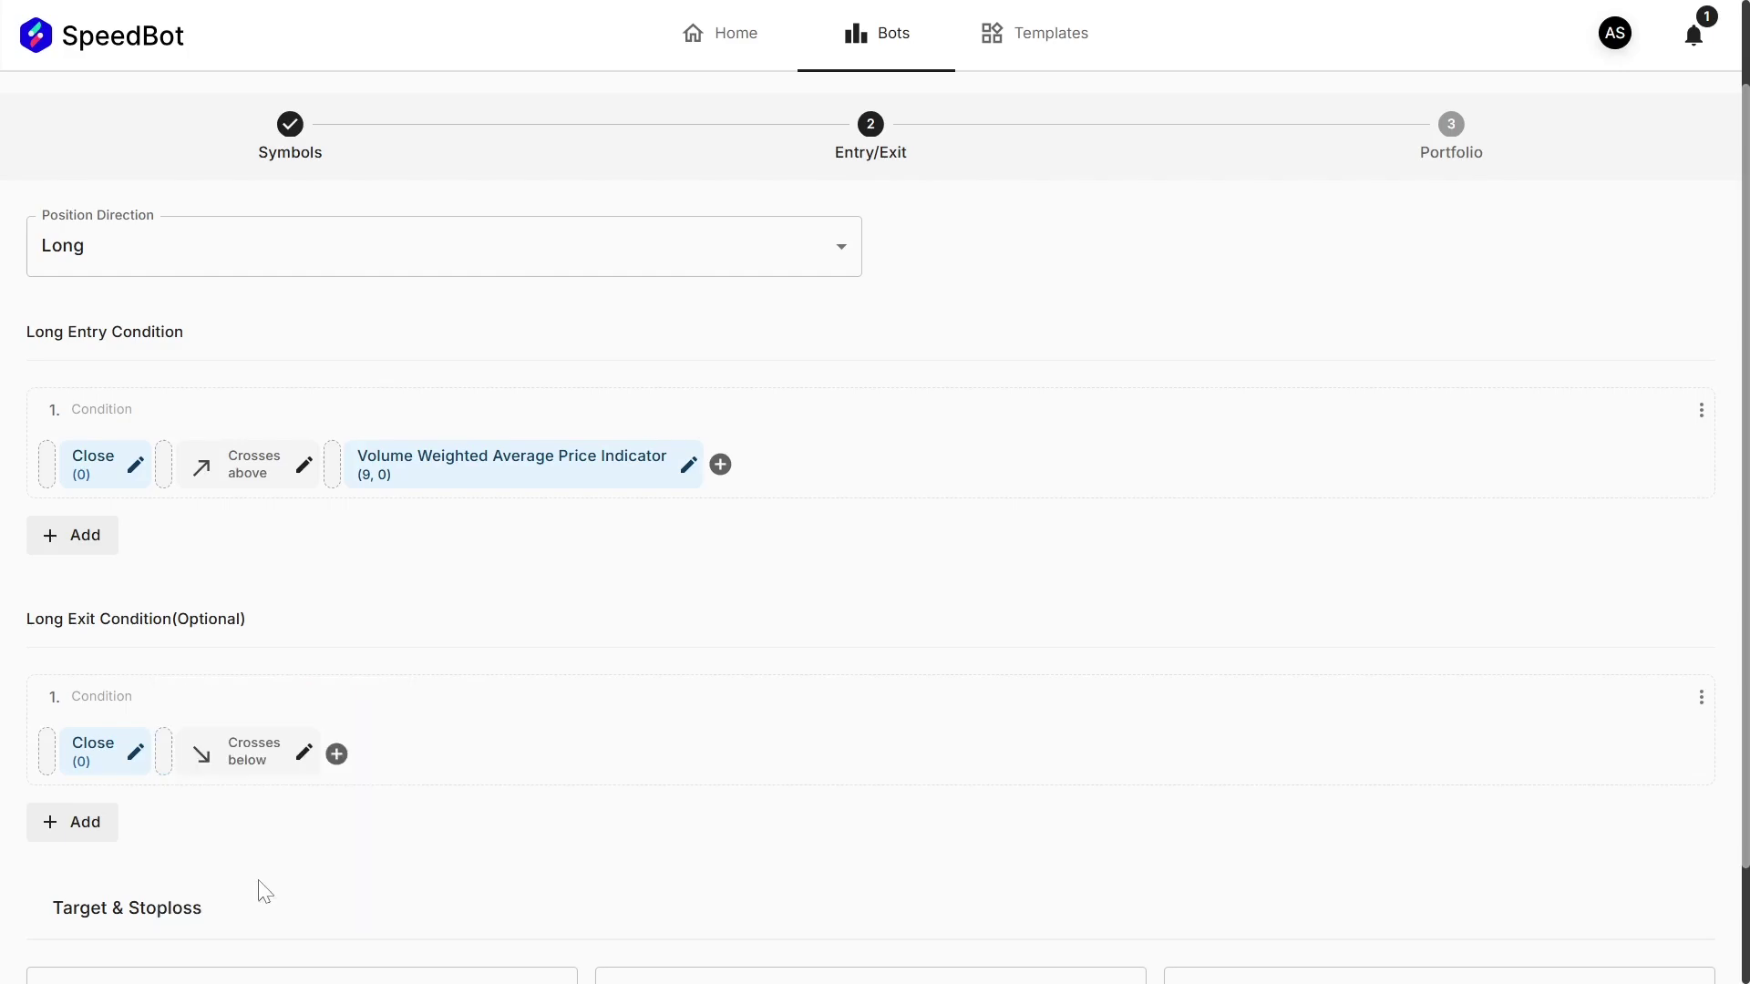
left_click(336, 756)
left_click(336, 753)
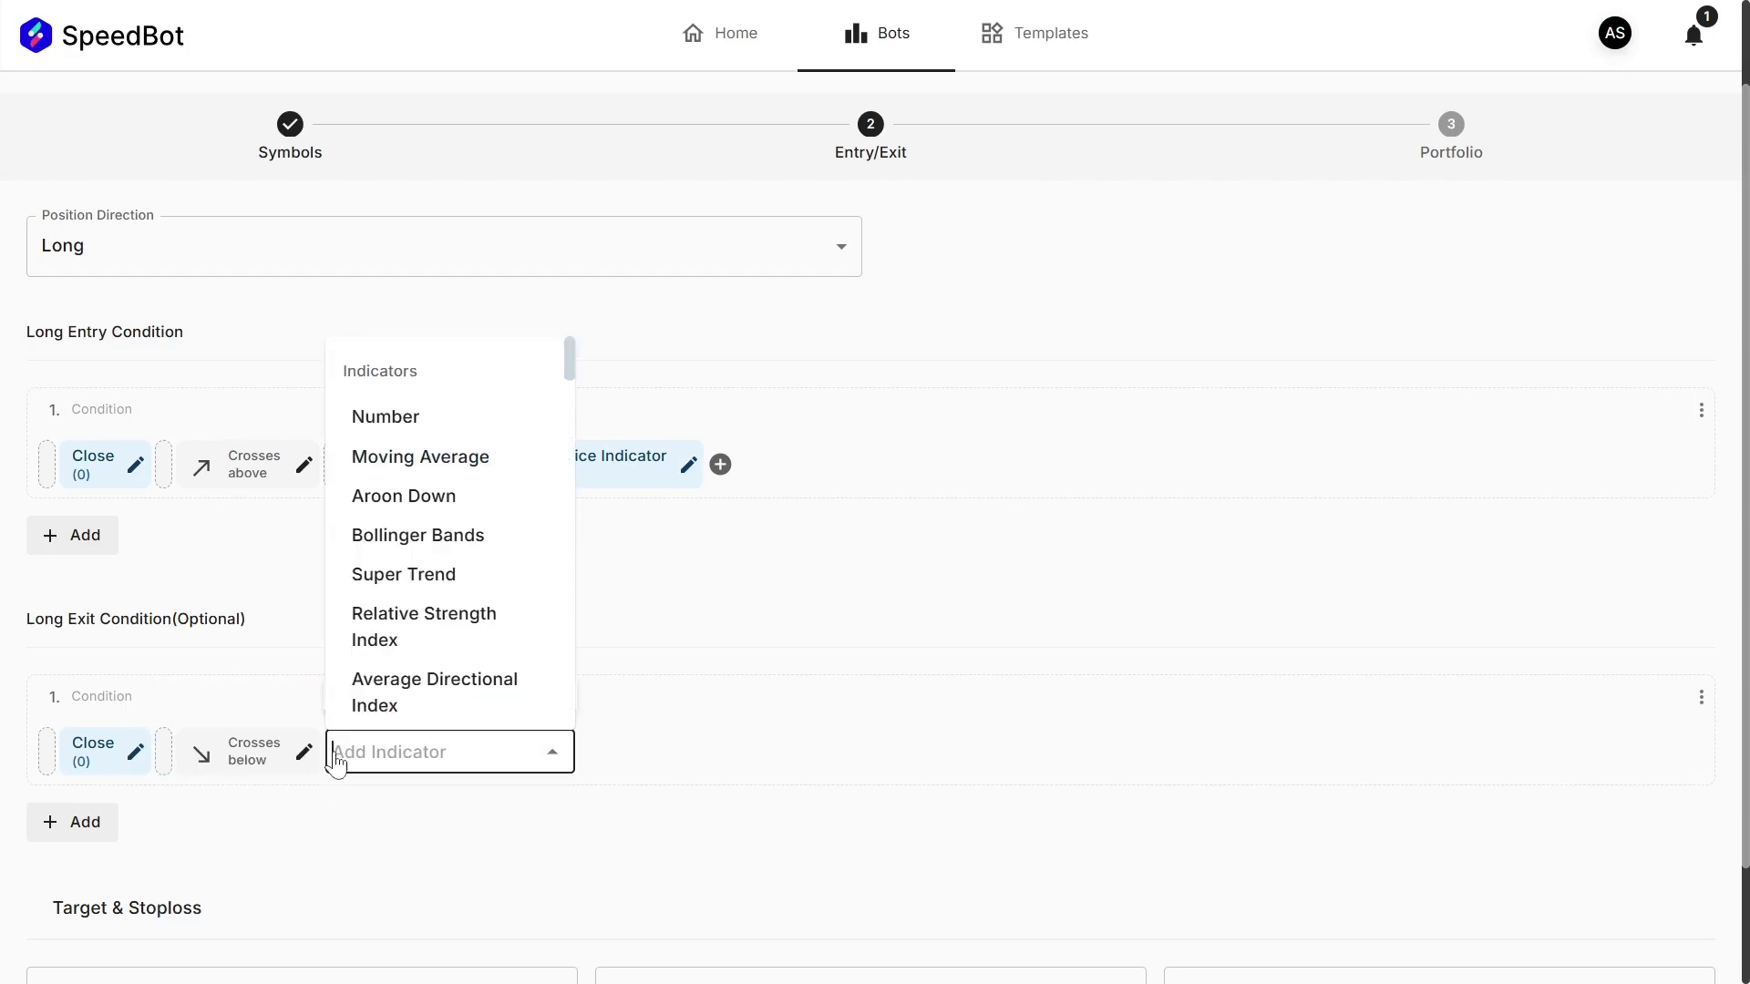
type("vol")
left_click(429, 907)
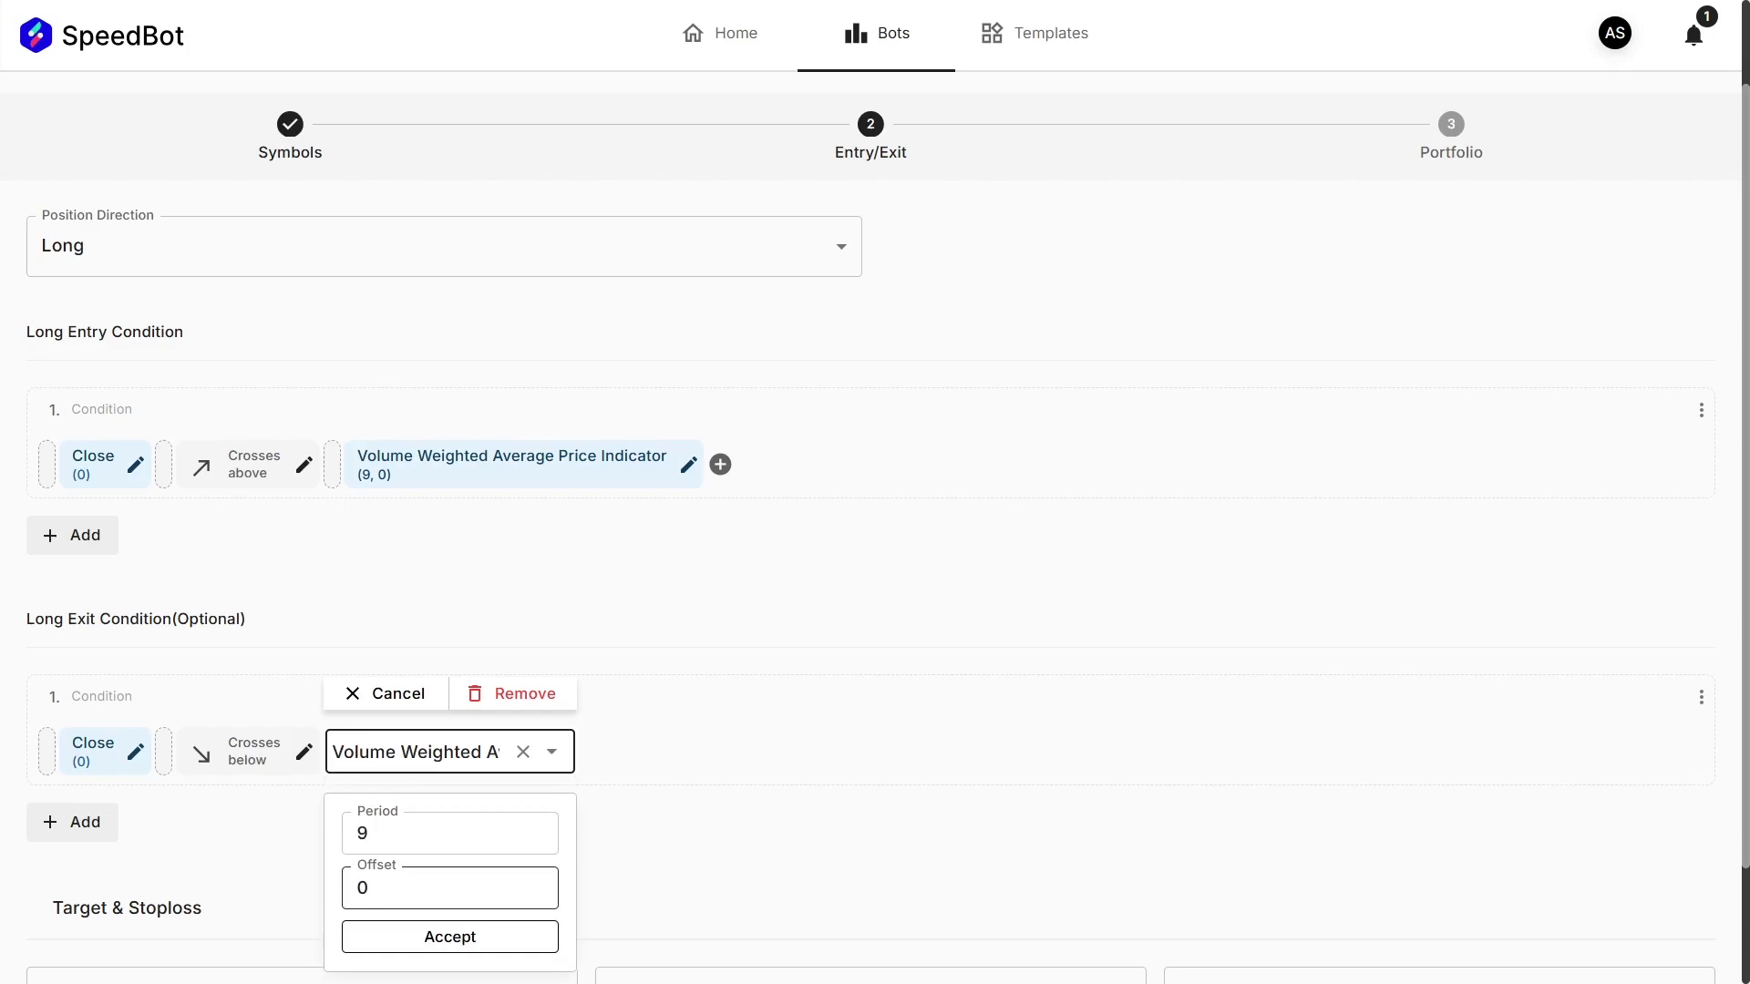
left_click(430, 937)
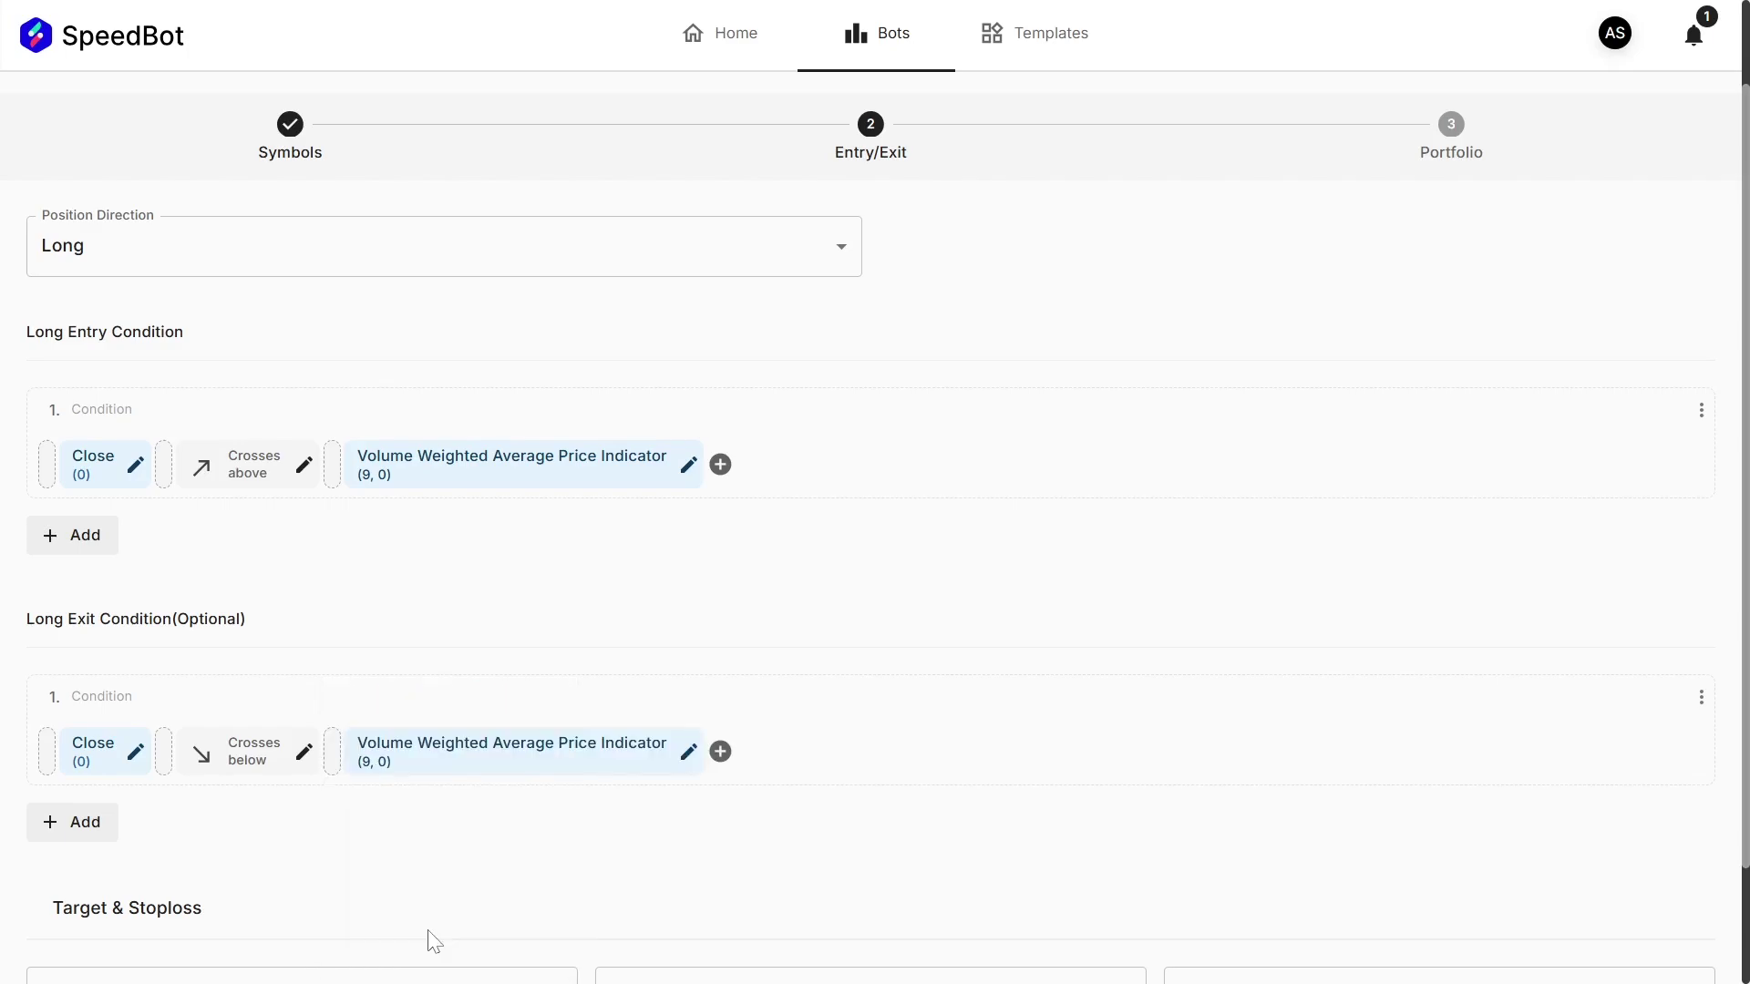
scroll(434, 941, "down", 2)
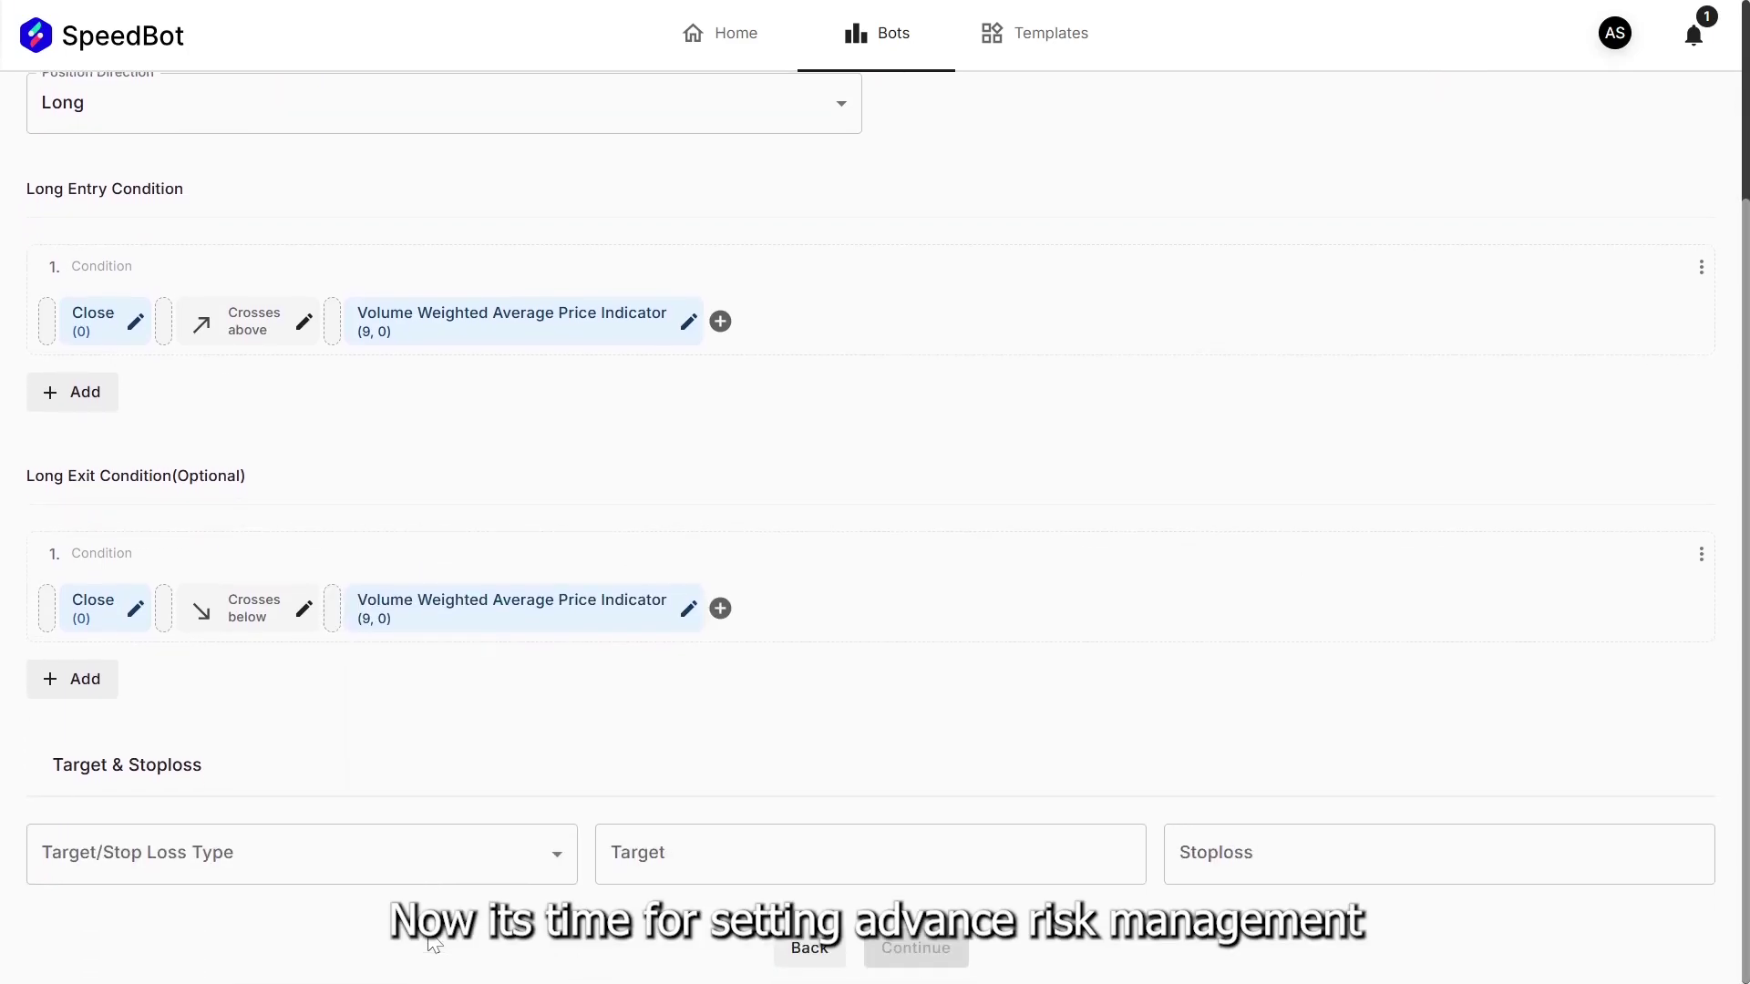
Set target and stop loss type to Points, 10 points each, and continue
left_click(454, 877)
left_click(432, 903)
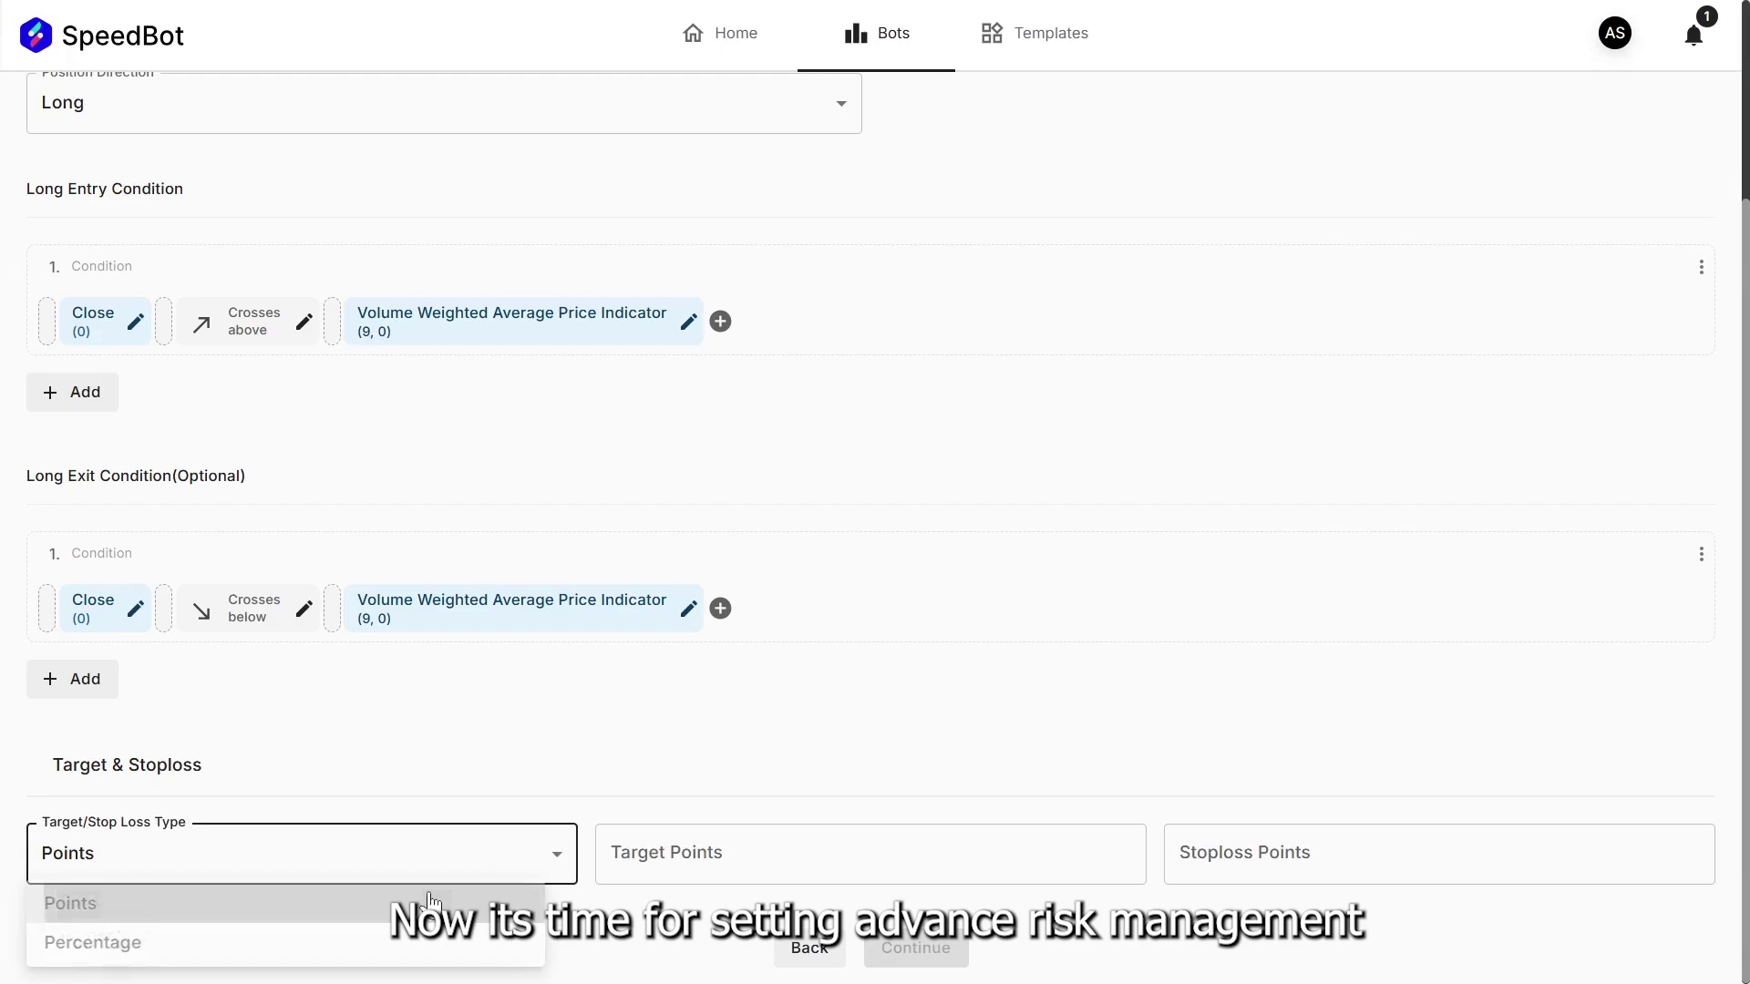
left_click(1093, 856)
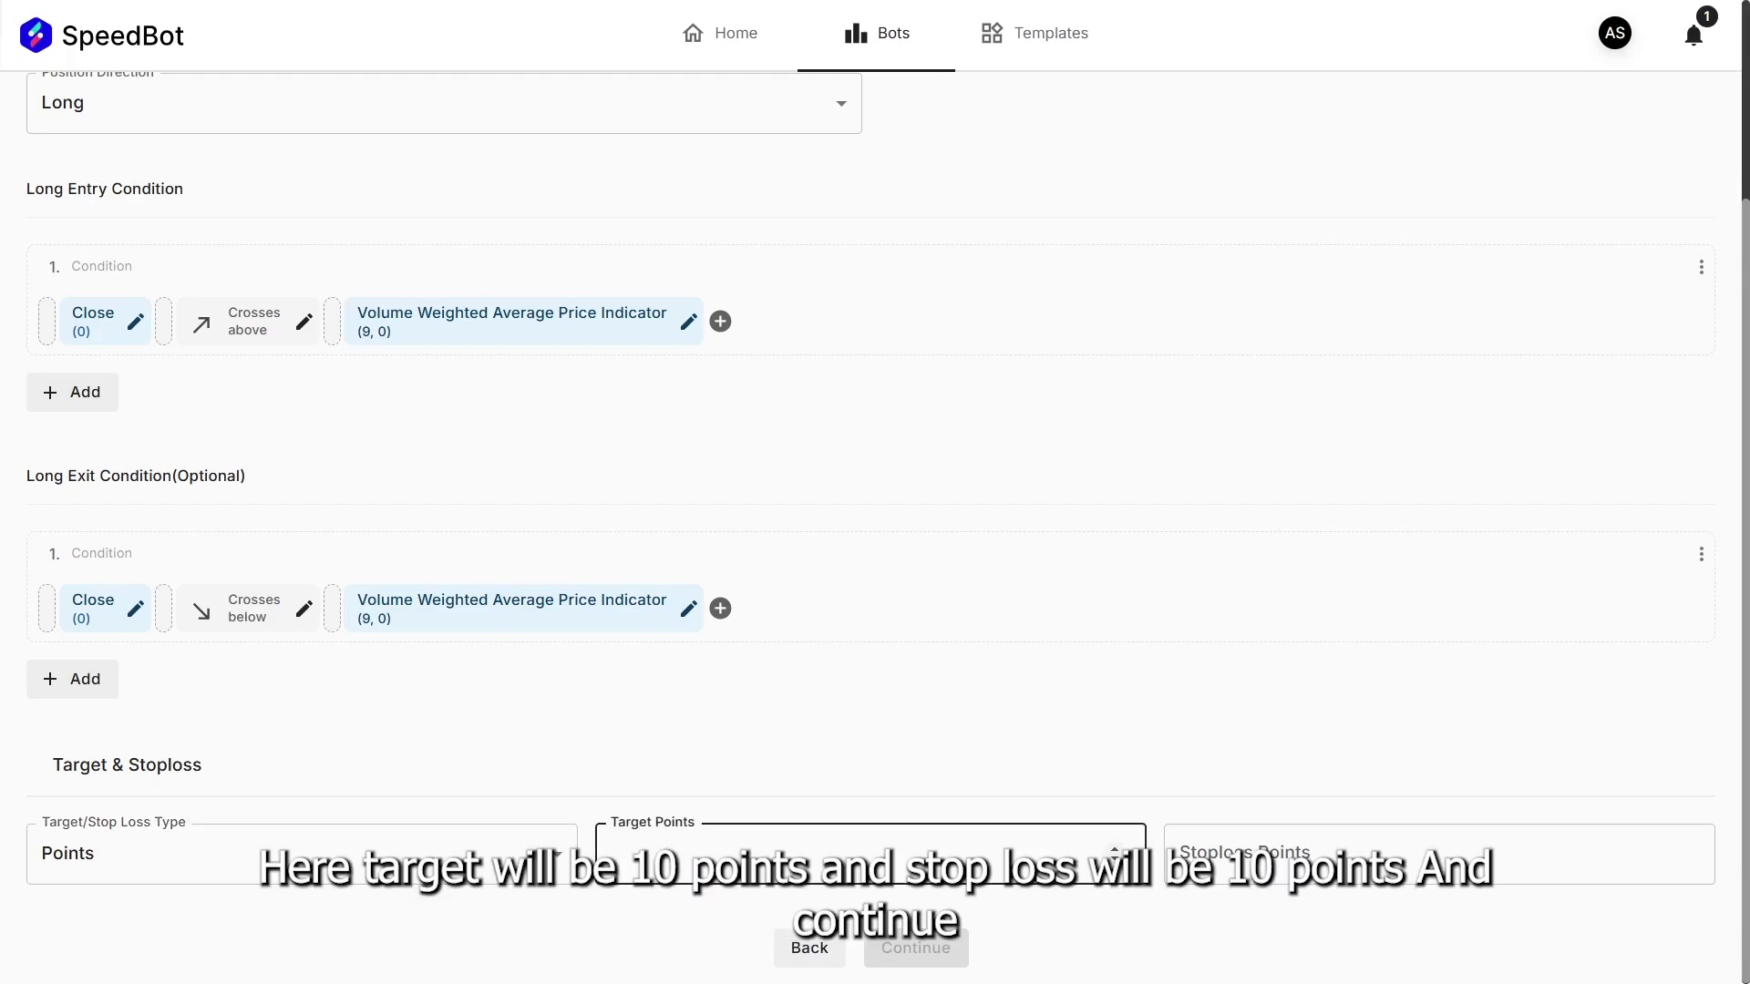
left_click(1367, 854)
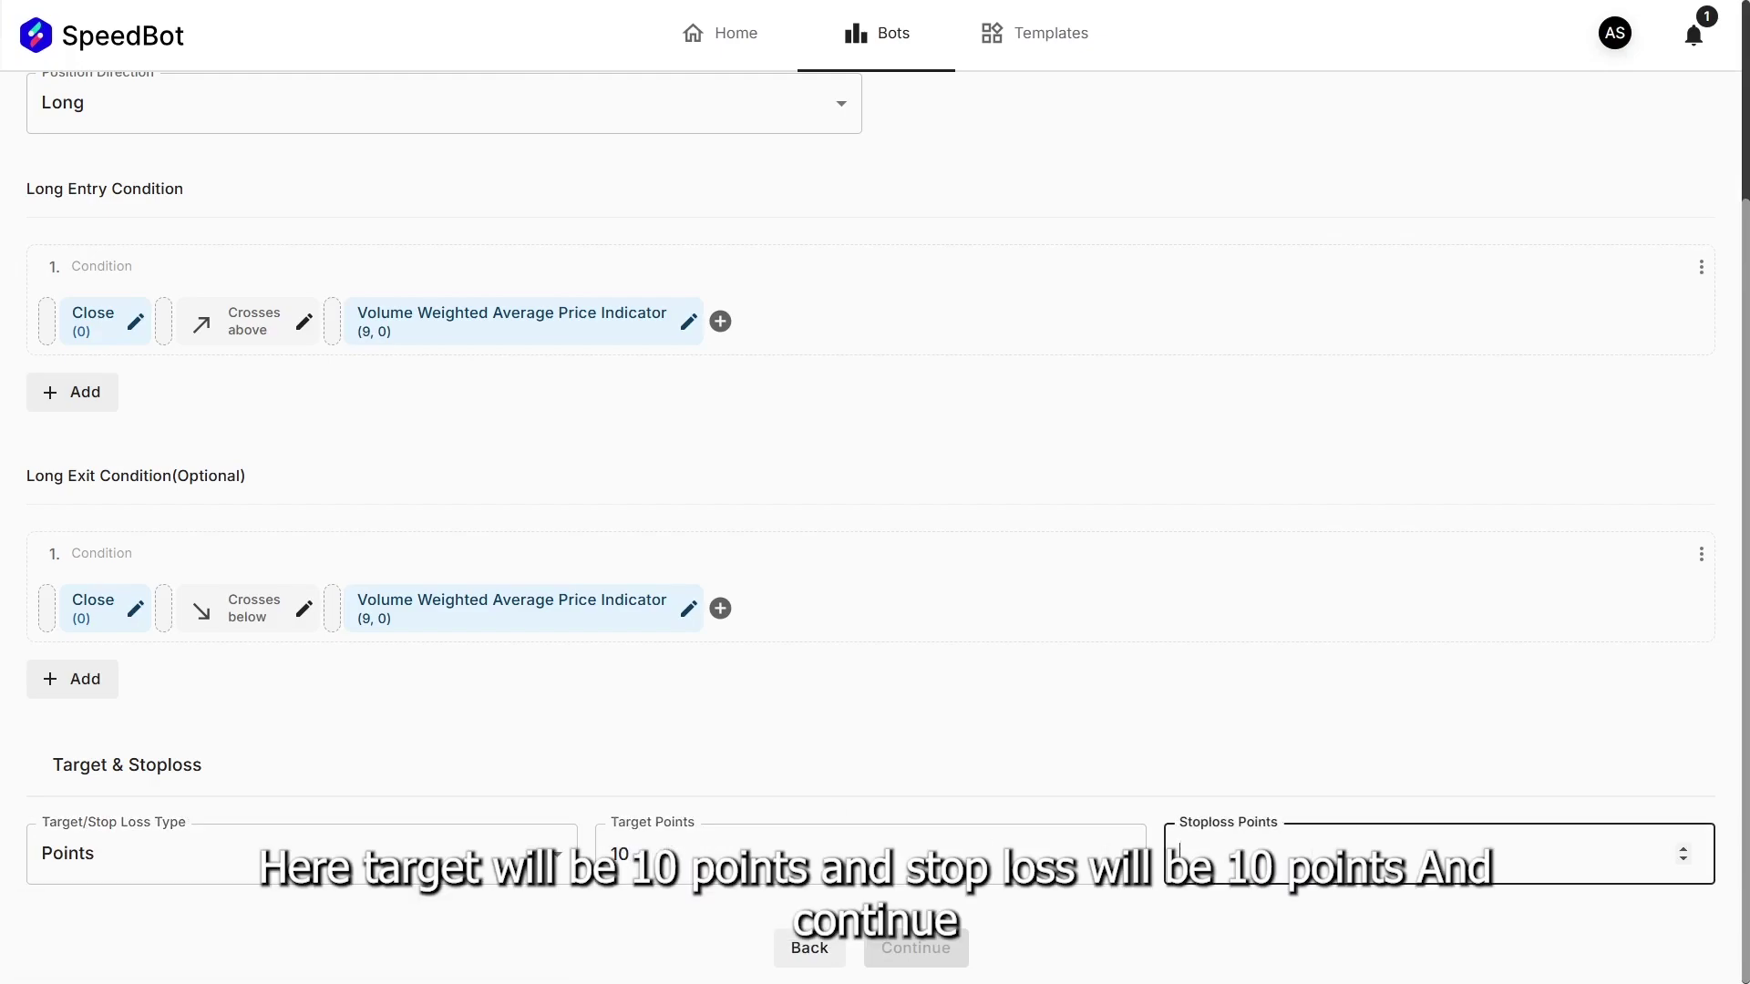
type("10")
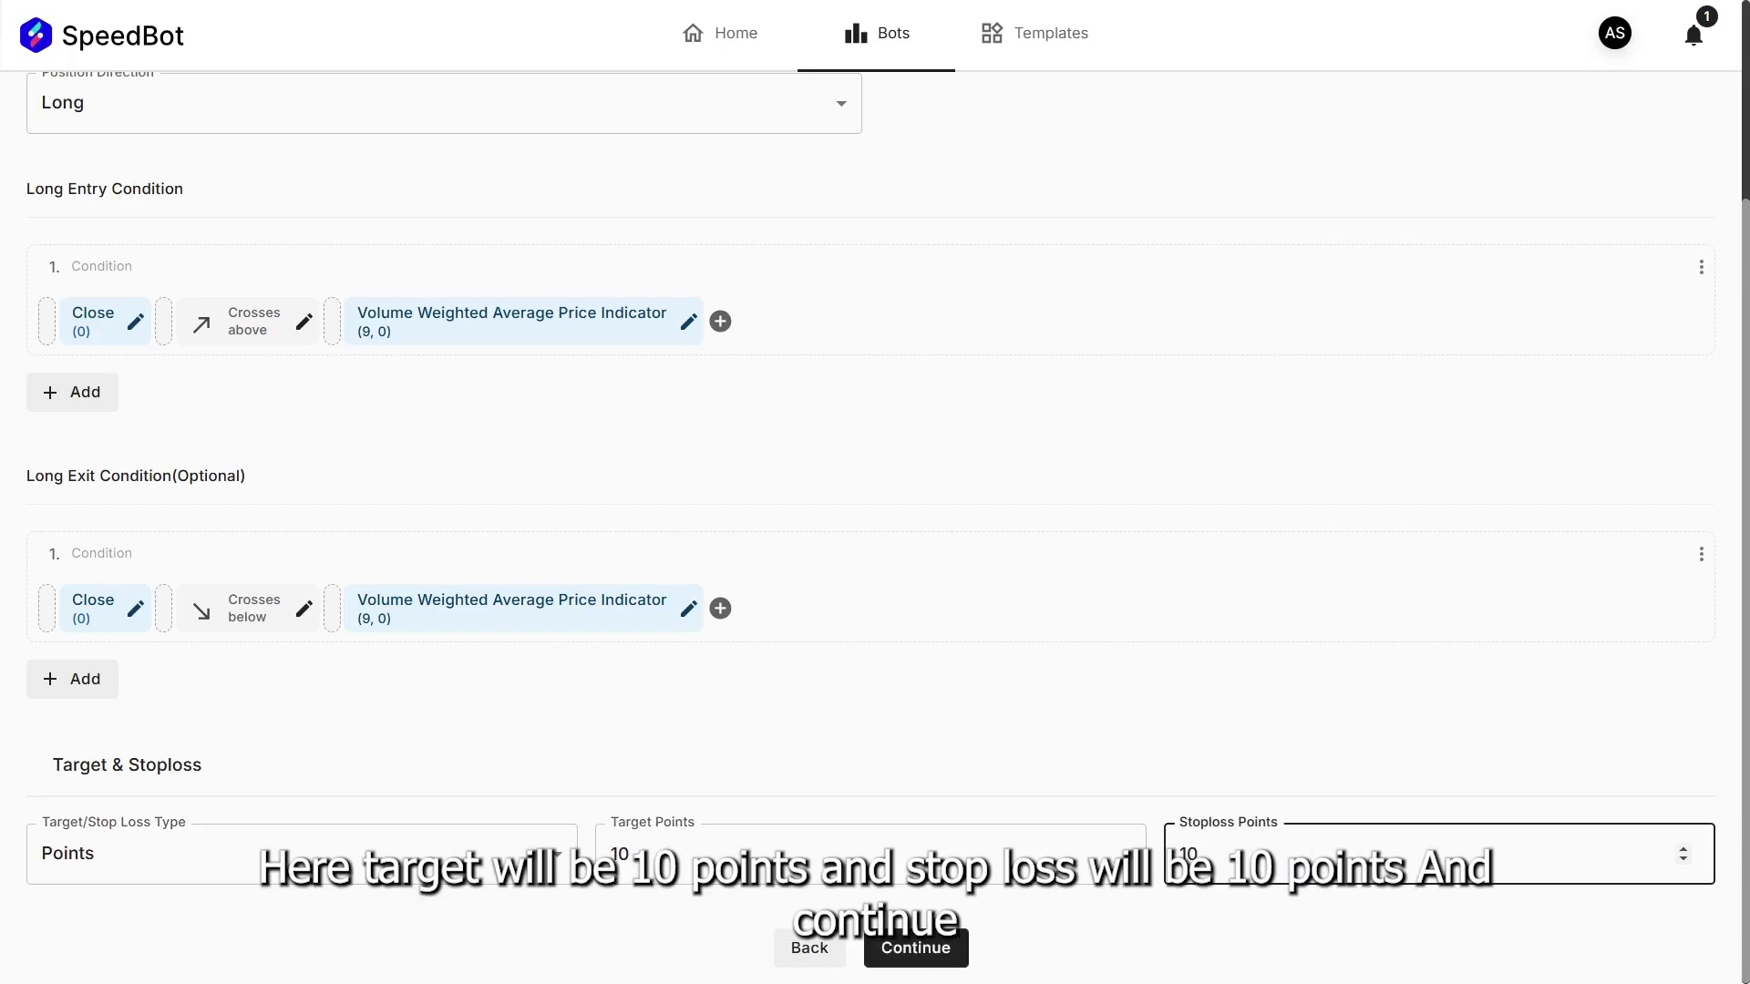
left_click(958, 950)
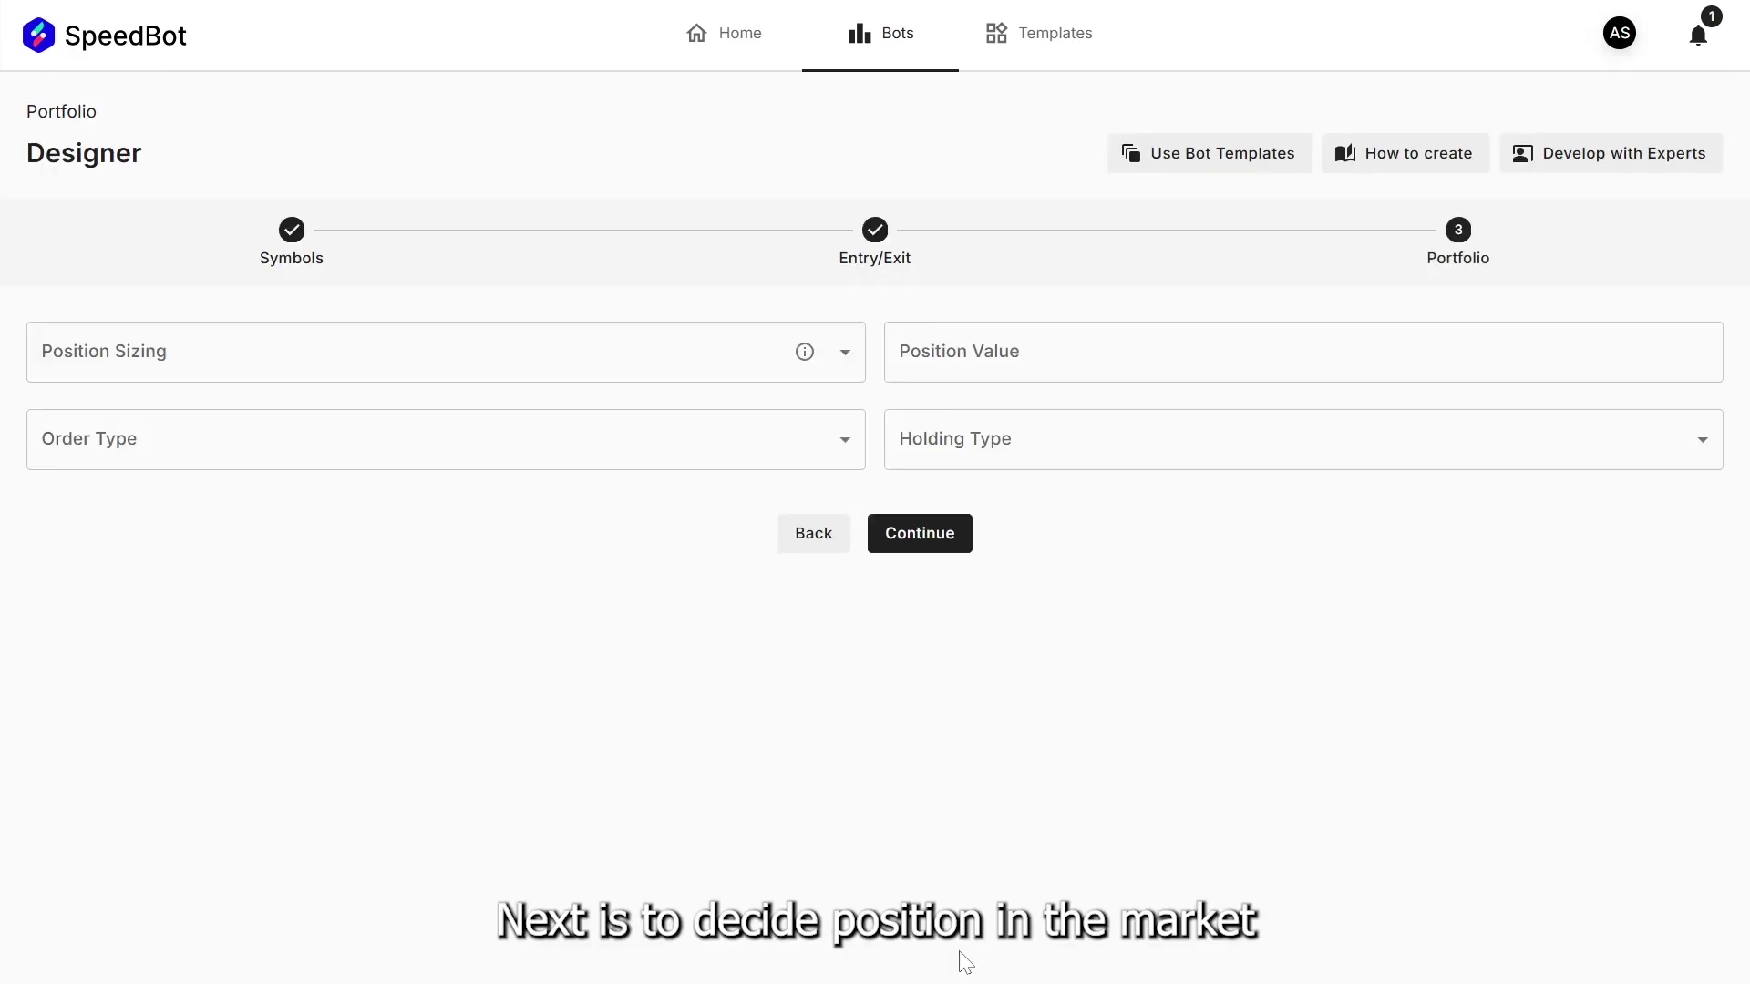
Use Quantity Based sizing of 2, Market orders and MIS / Intraday holding, then continue
left_click(746, 359)
left_click(621, 404)
left_click(1021, 352)
type("2")
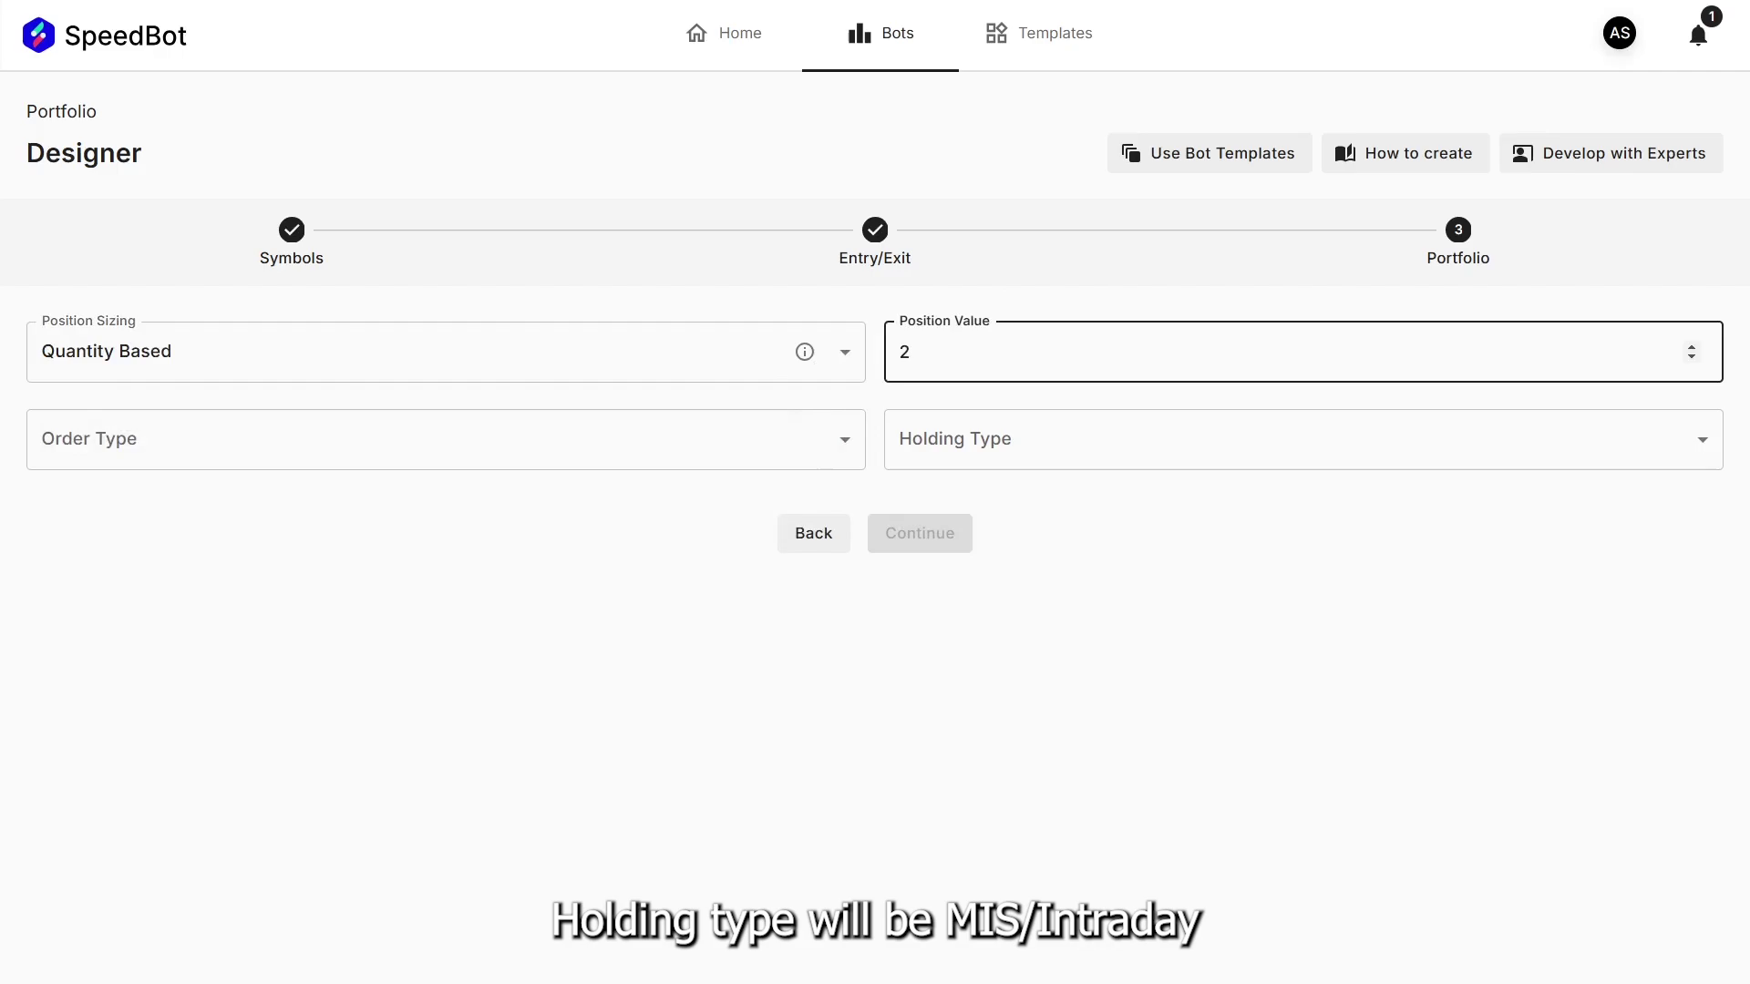
left_click(604, 440)
left_click(572, 494)
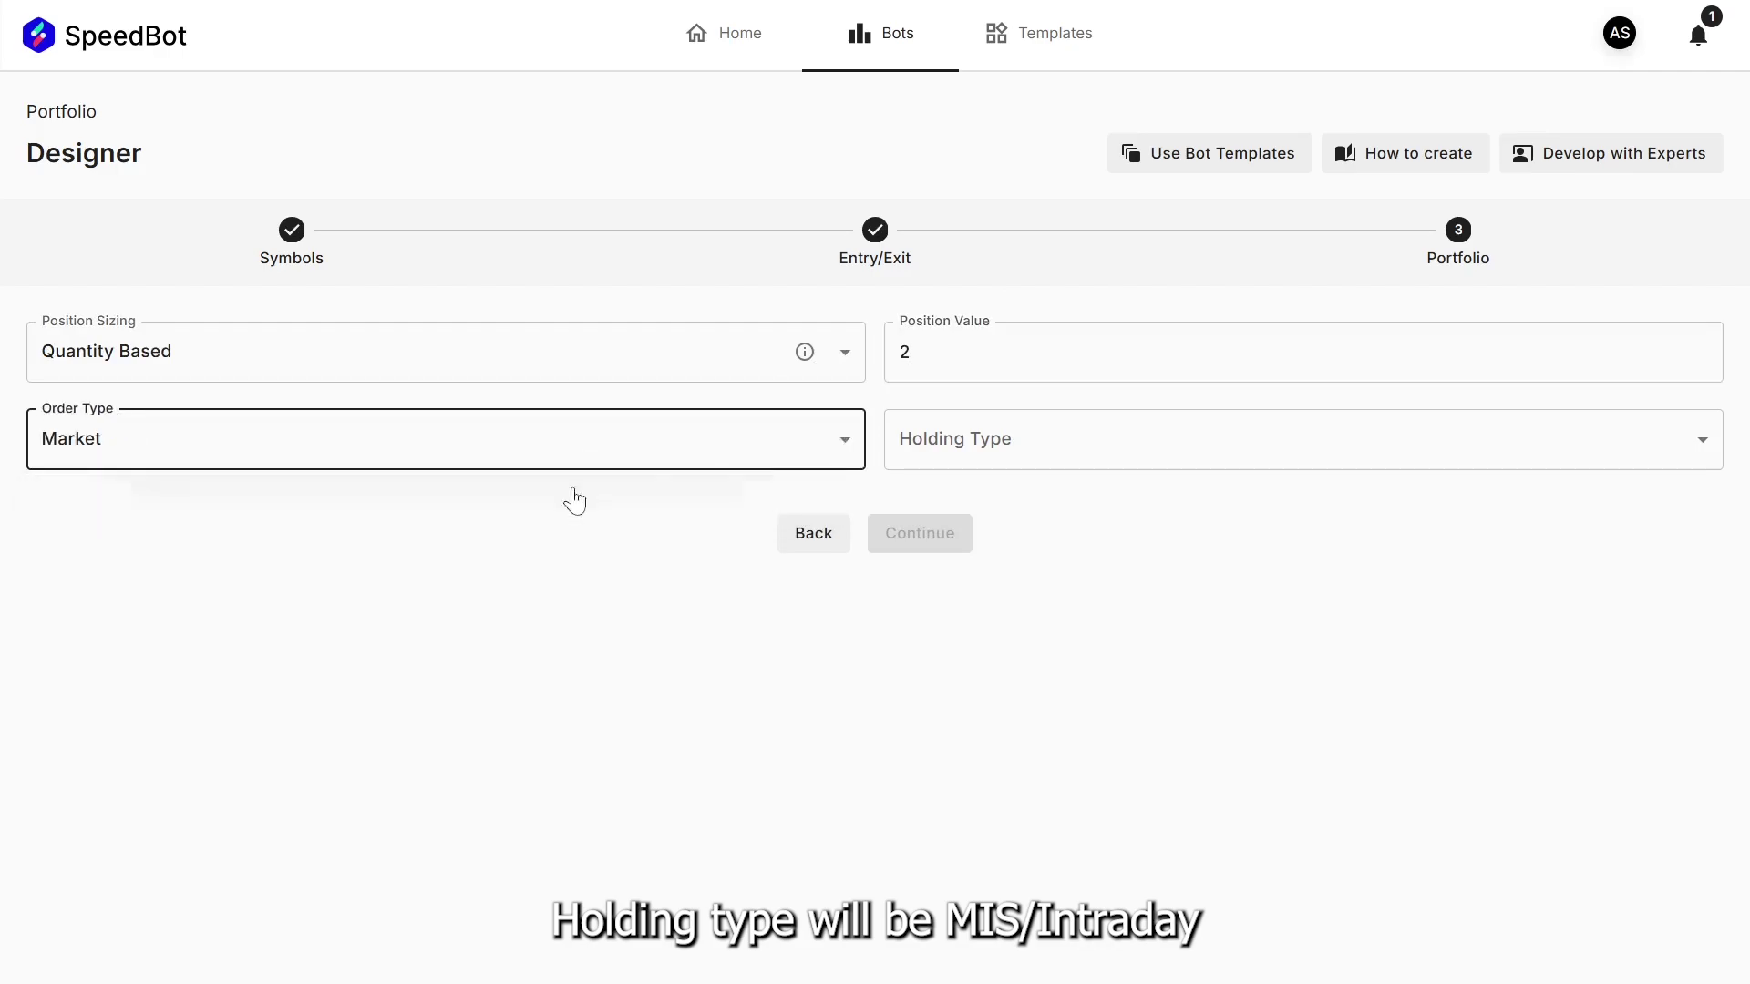
left_click(908, 465)
left_click(909, 533)
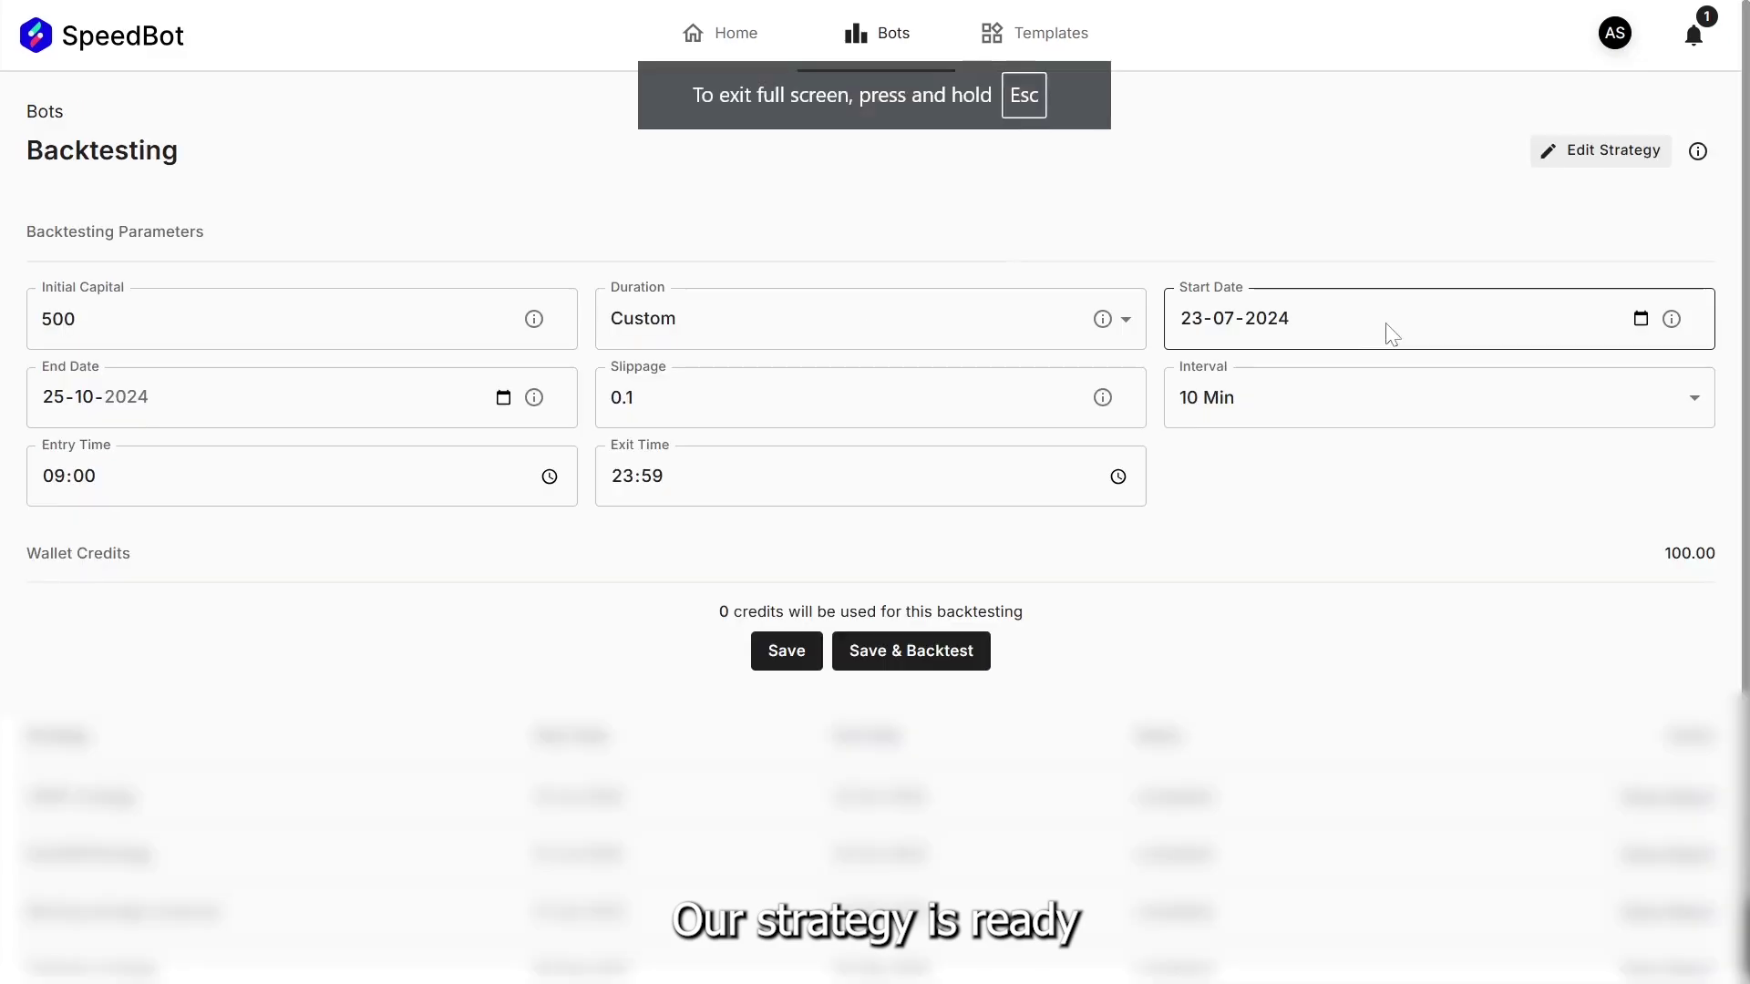
left_click(1392, 335)
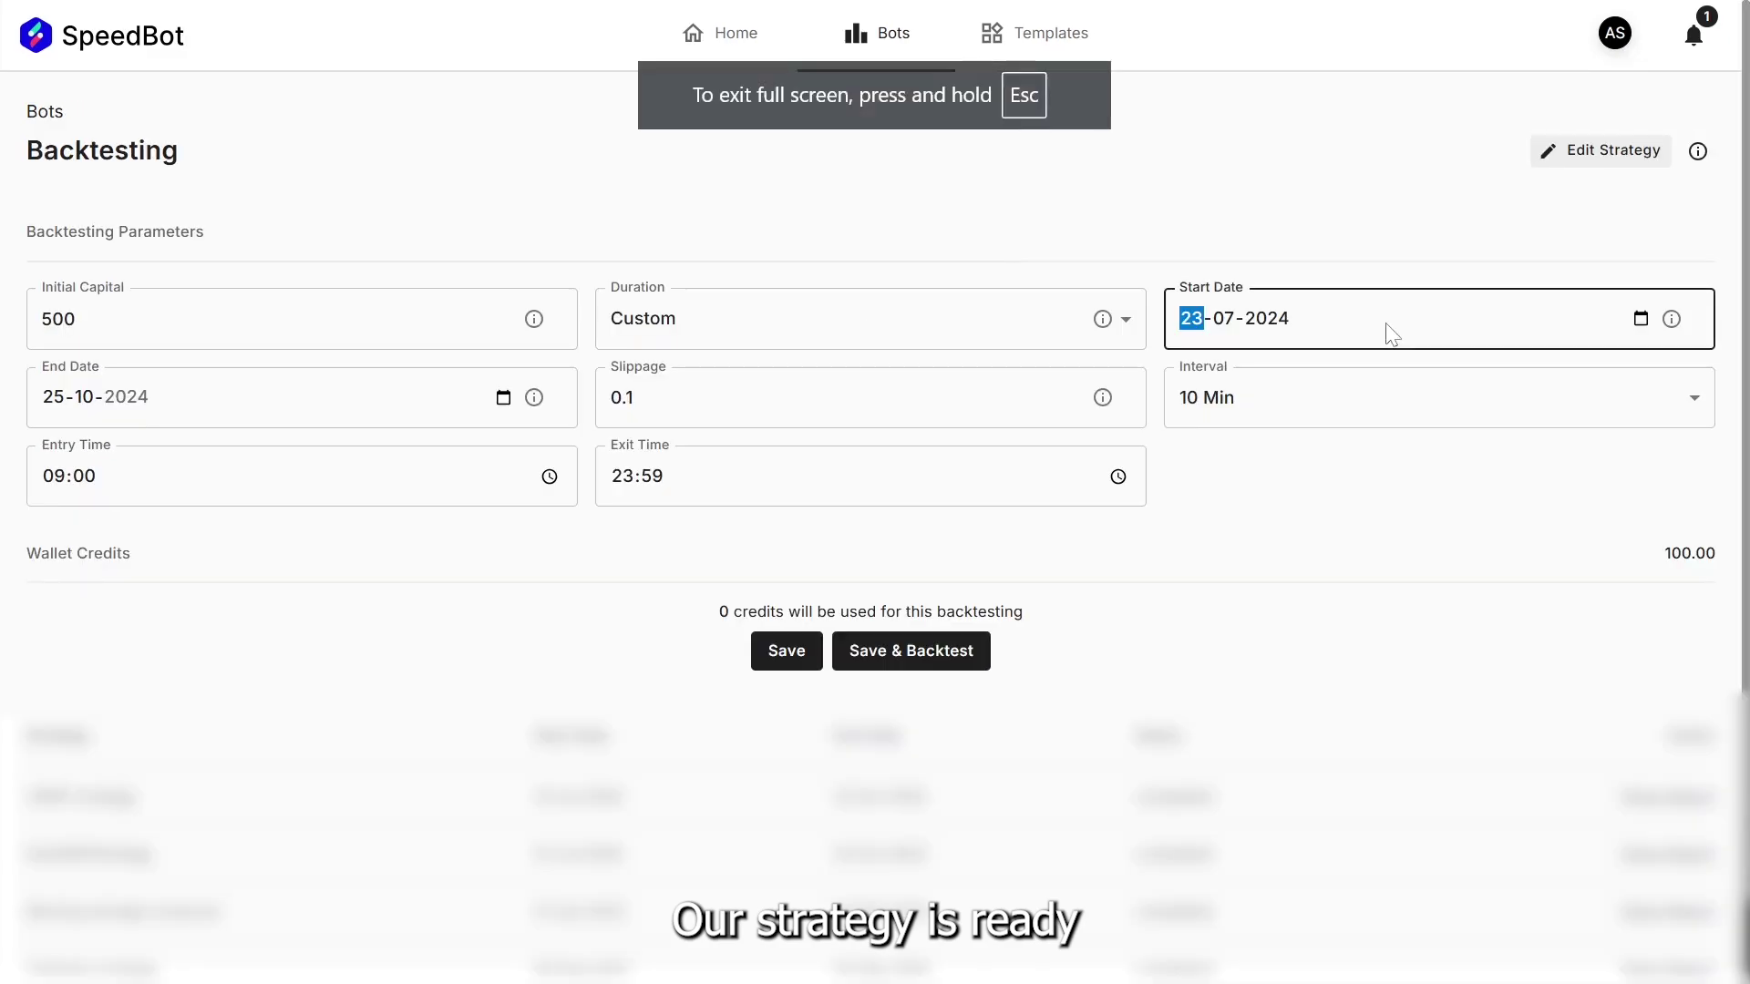
Keep dates 23-07-2024 to 25-10-2024 and run Save & Backtest on 500 capital
left_click(1641, 320)
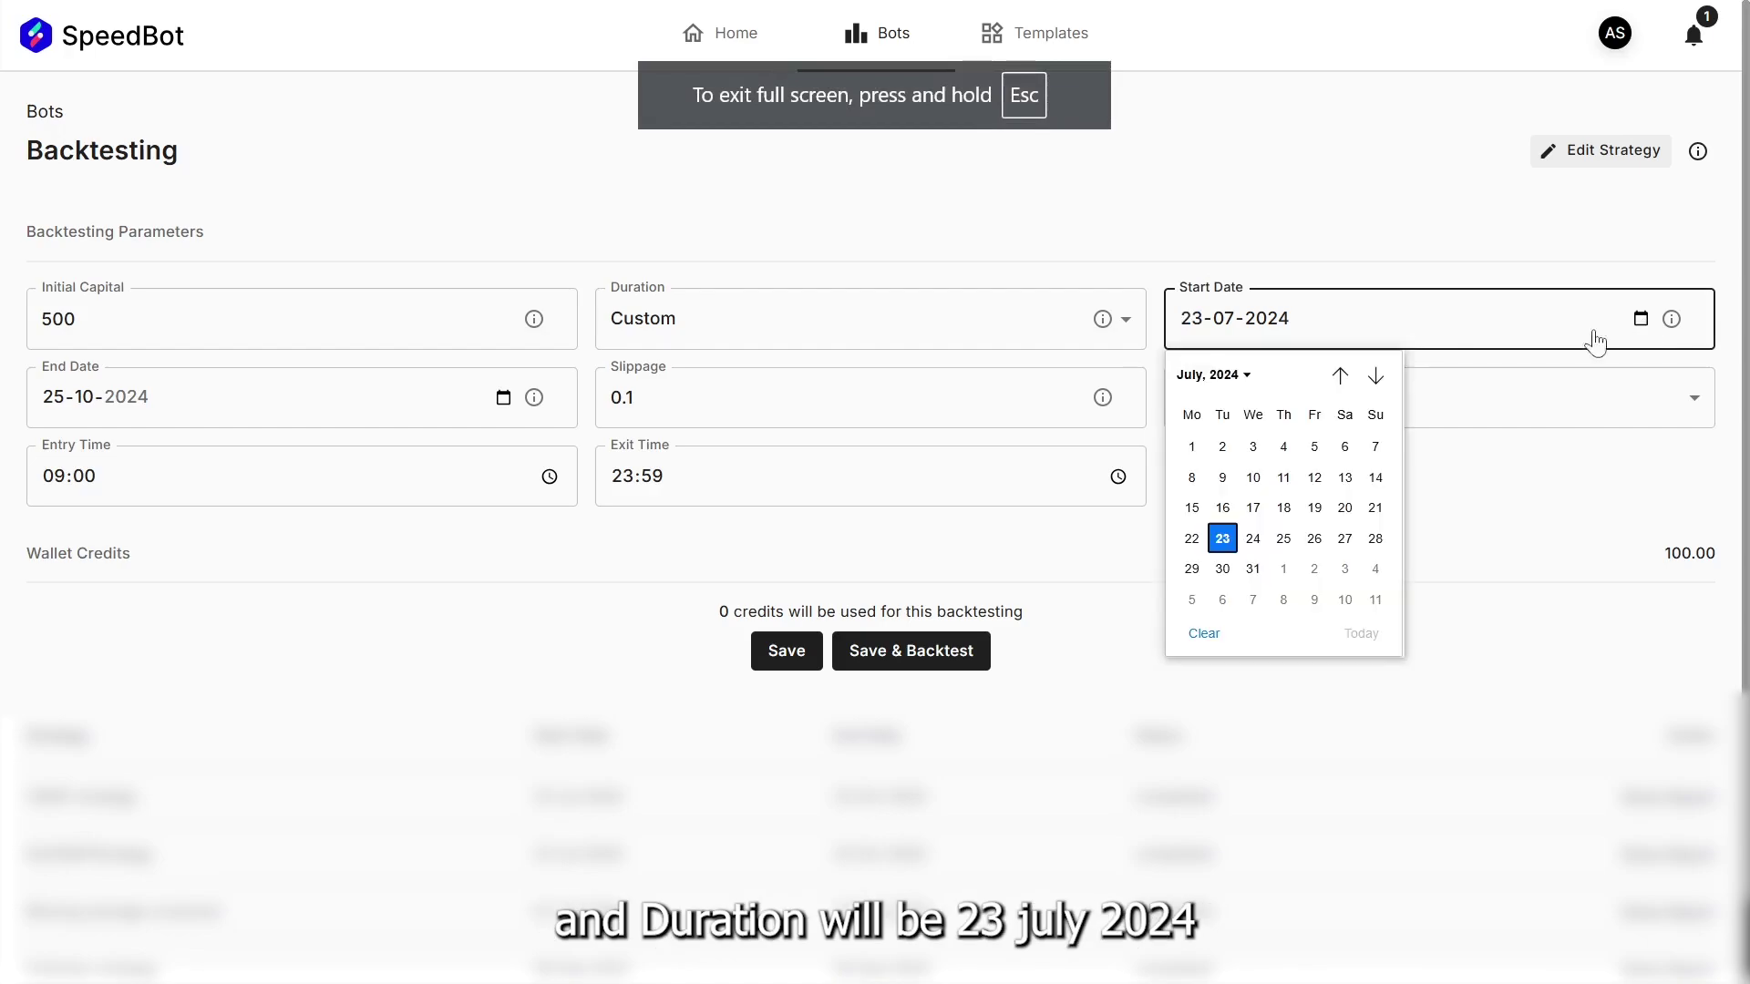
key("Escape")
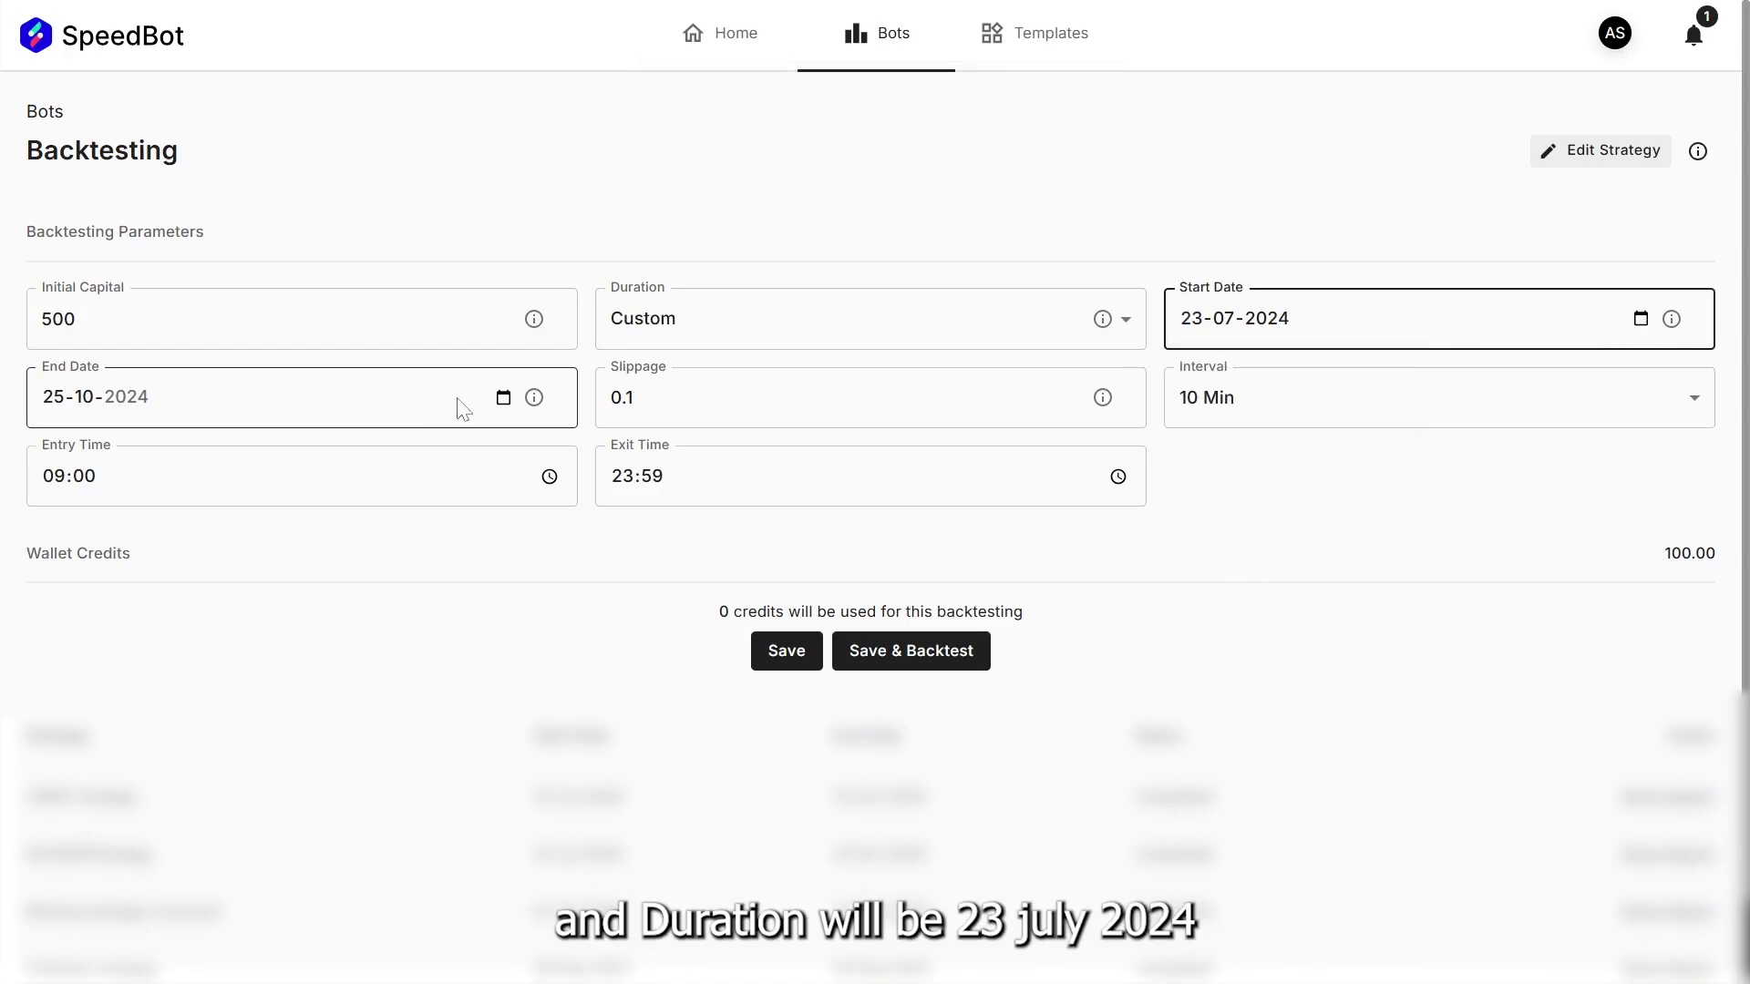
left_click(503, 397)
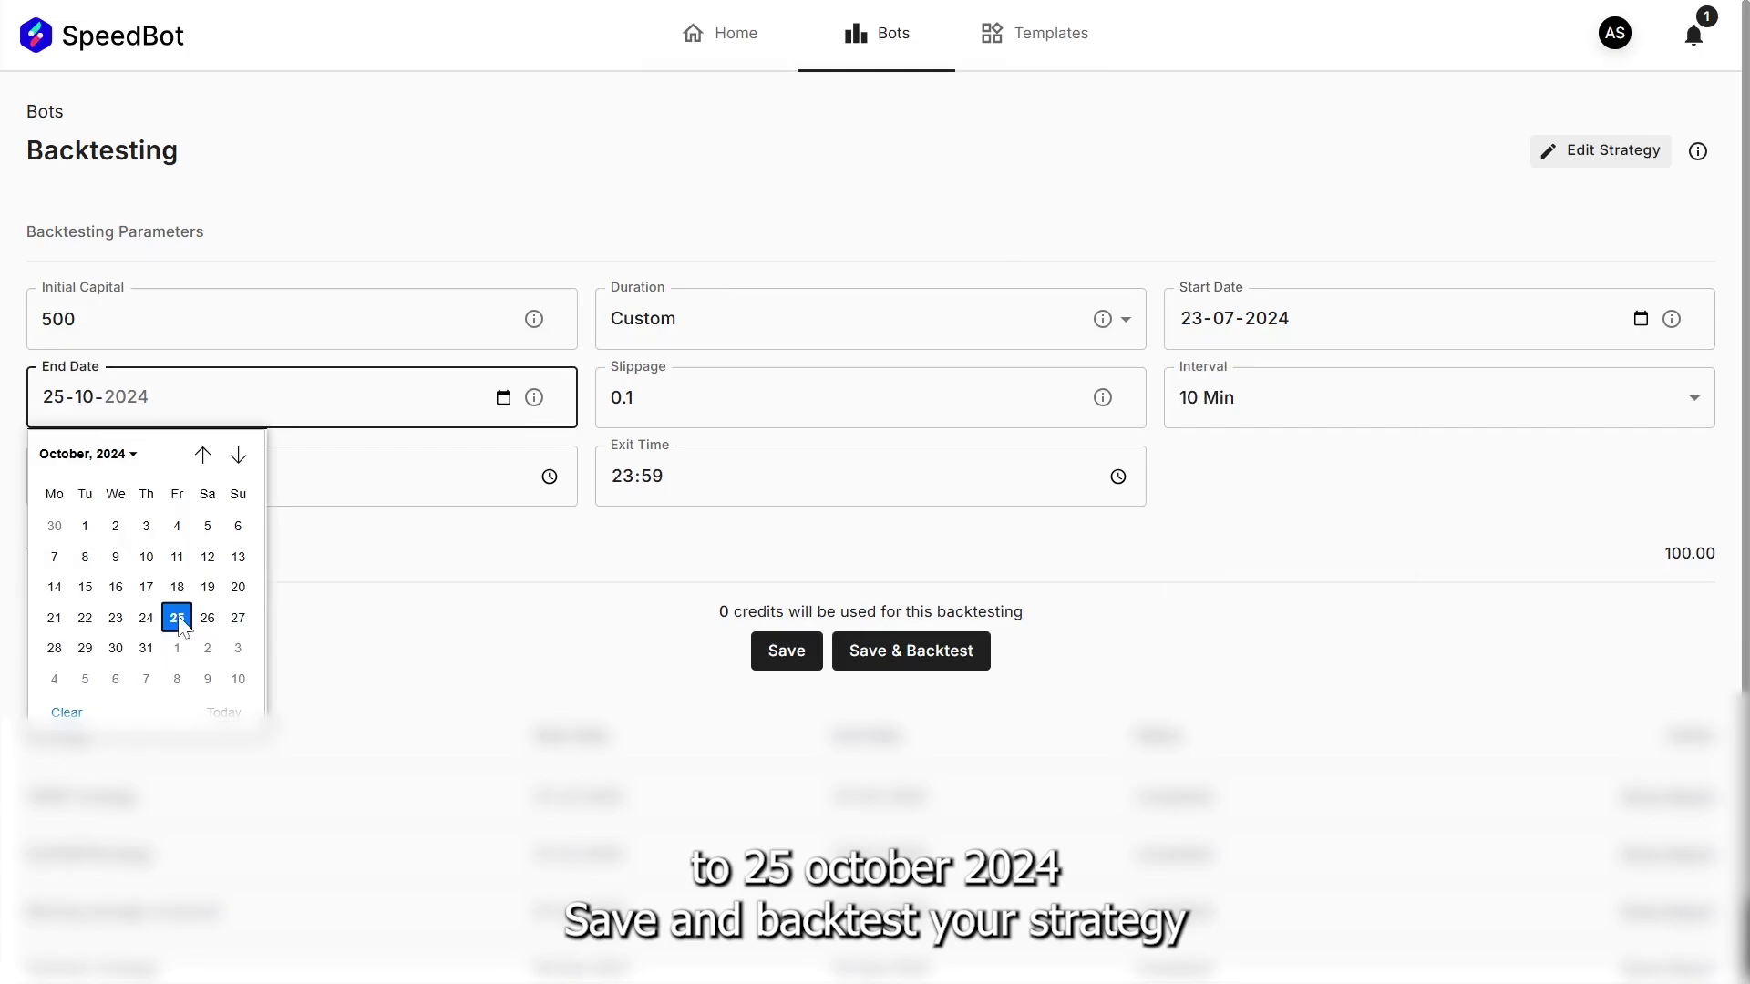
left_click(179, 618)
left_click(872, 648)
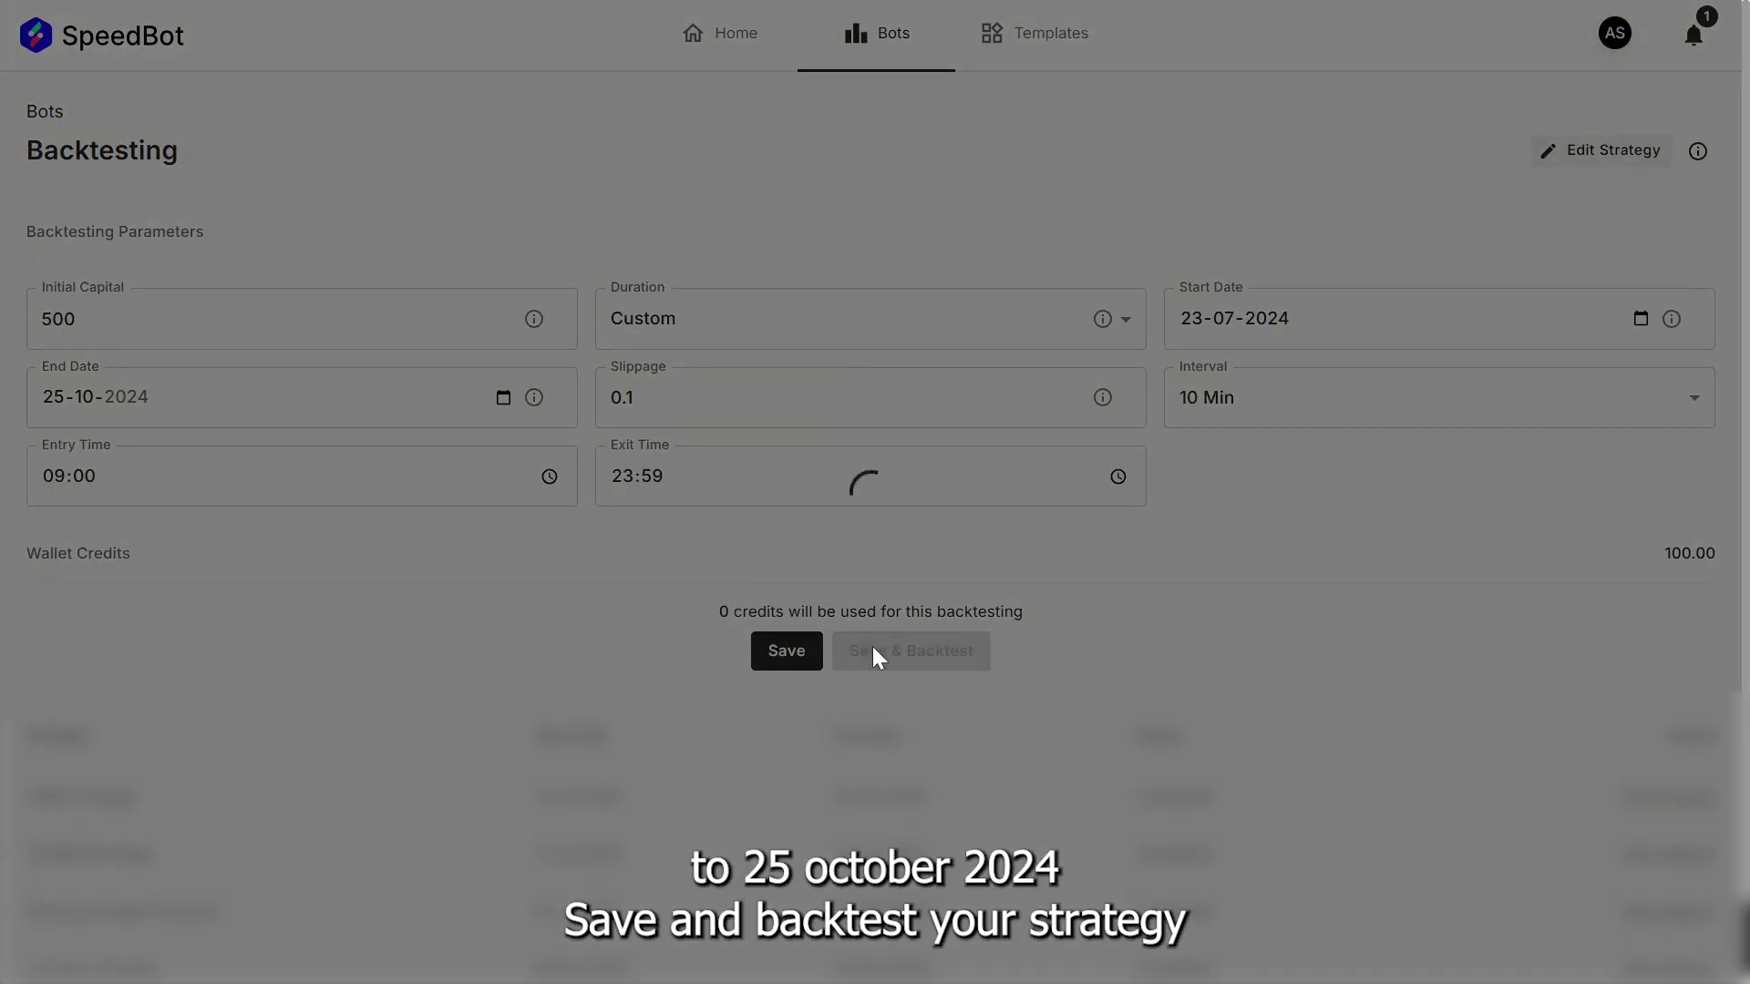